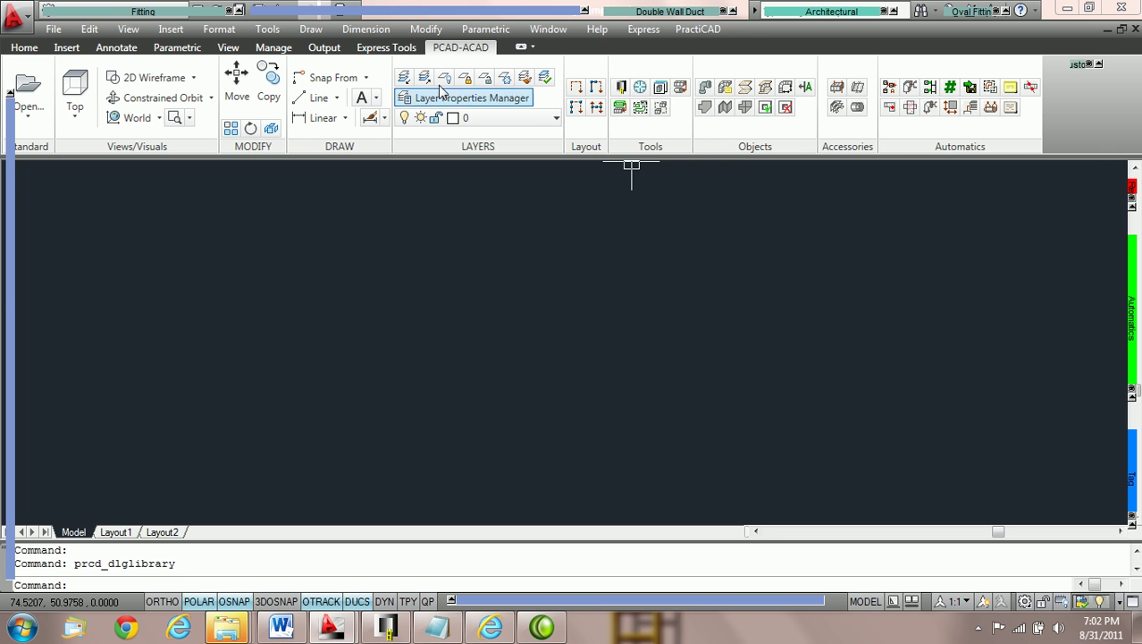
- Create a new layer in the Layer Properties Manager and name it _ML_PURCHASED
{"action": "left_click", "coordinate": [472, 98]}
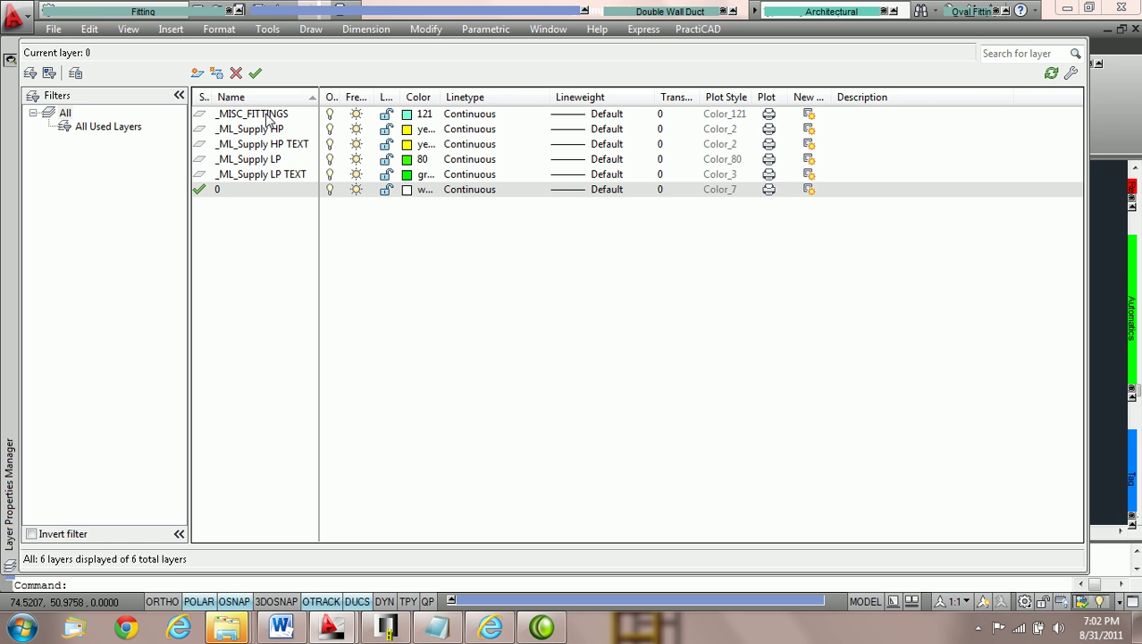
{"action": "left_click", "coordinate": [197, 74]}
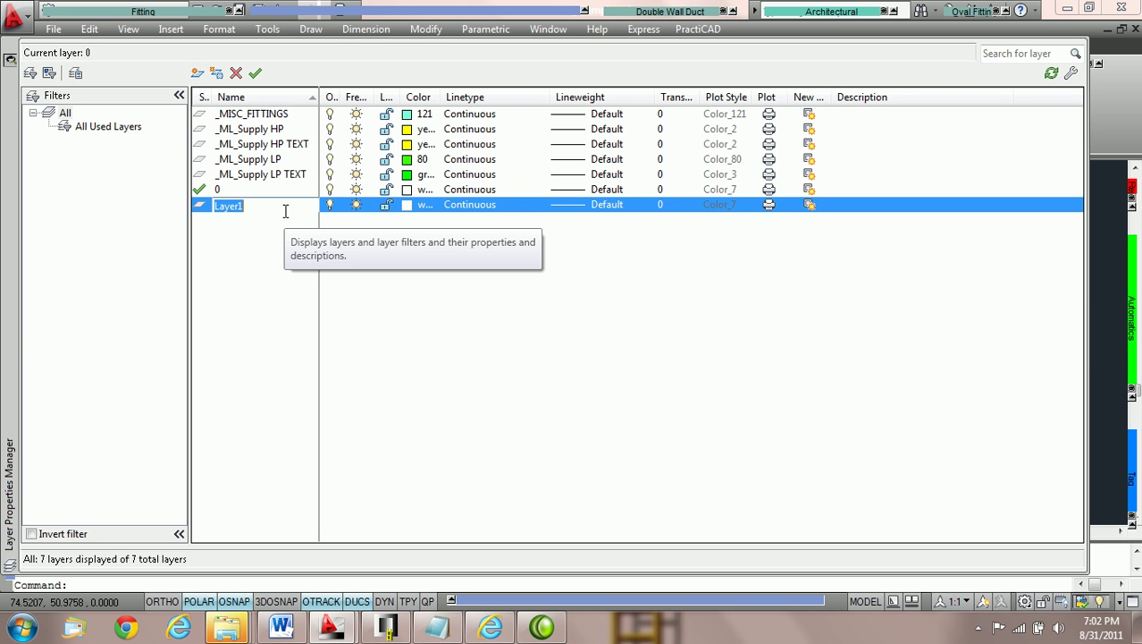
{"action": "type", "text": "_ML"}
{"action": "type", "text": "_OUR"}
{"action": "type", "text": "CHASE"}
{"action": "key", "text": "BackSpace"}
{"action": "key", "text": "BackSpace"}
{"action": "key", "text": "BackSpace"}
{"action": "key", "text": "BackSpace"}
{"action": "key", "text": "BackSpace"}
{"action": "key", "text": "BackSpace"}
{"action": "key", "text": "BackSpace"}
{"action": "key", "text": "BackSpace"}
{"action": "type", "text": "OUR"}
{"action": "key", "text": "BackSpace"}
{"action": "key", "text": "BackSpace"}
{"action": "key", "text": "BackSpace"}
{"action": "type", "text": "PURCHASED"}
{"action": "left_click", "coordinate": [284, 211]}
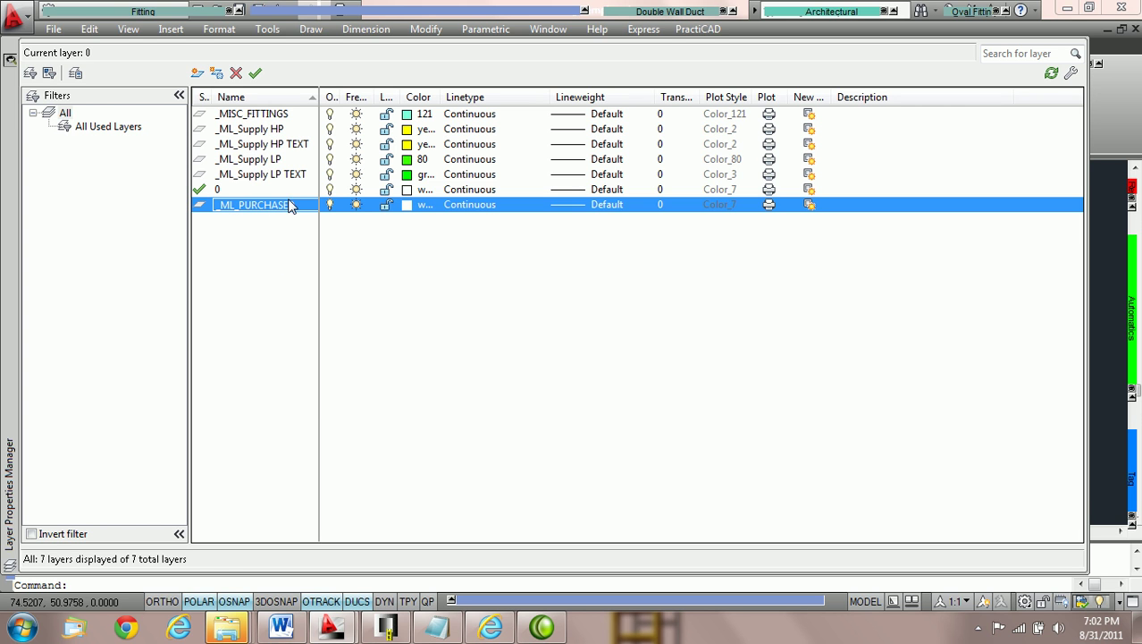
{"action": "left_click", "coordinate": [302, 206]}
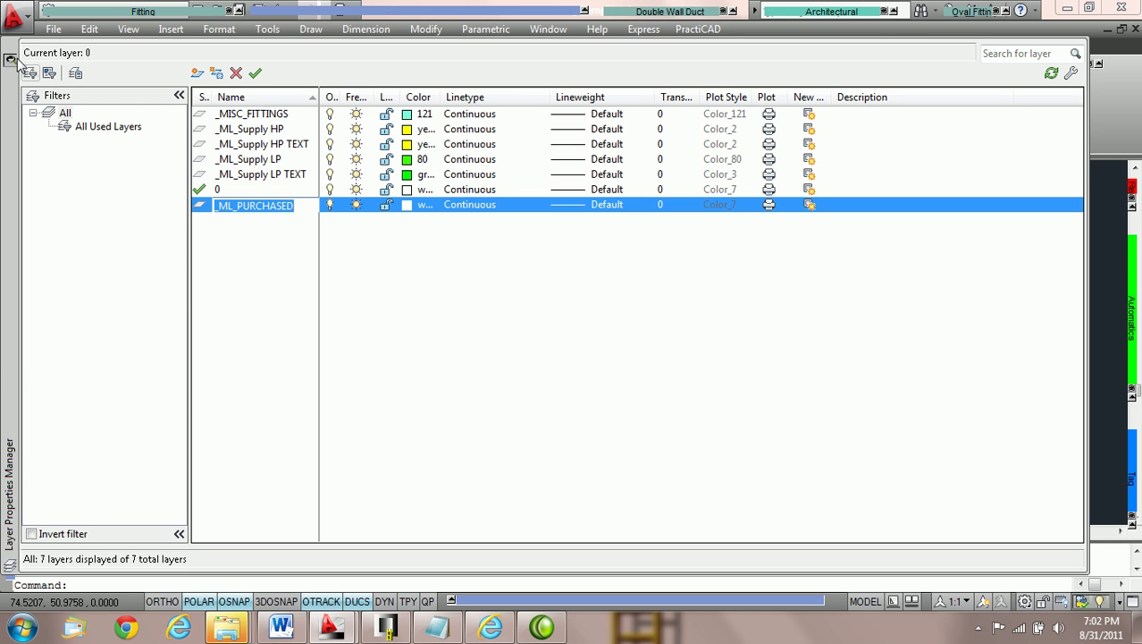
- Close the layer list and browse the library to Ductwork > PractiCAM Single Wall > Rectangular > Square-to-Round
{"action": "key", "text": "Delete"}
{"action": "left_click", "coordinate": [11, 53]}
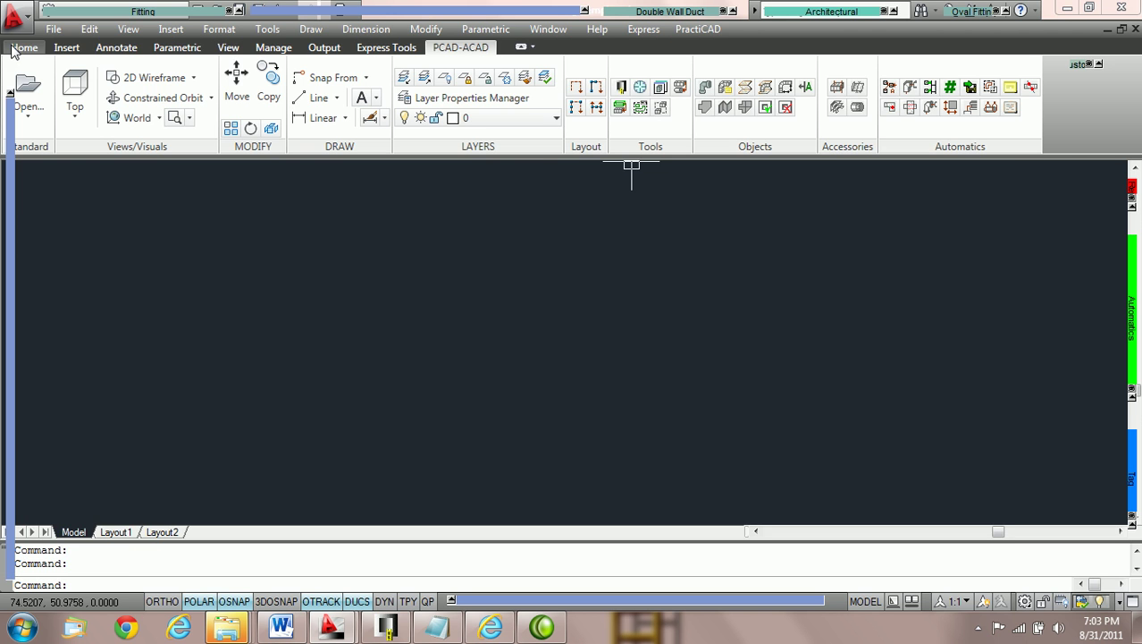
{"action": "left_click", "coordinate": [622, 88]}
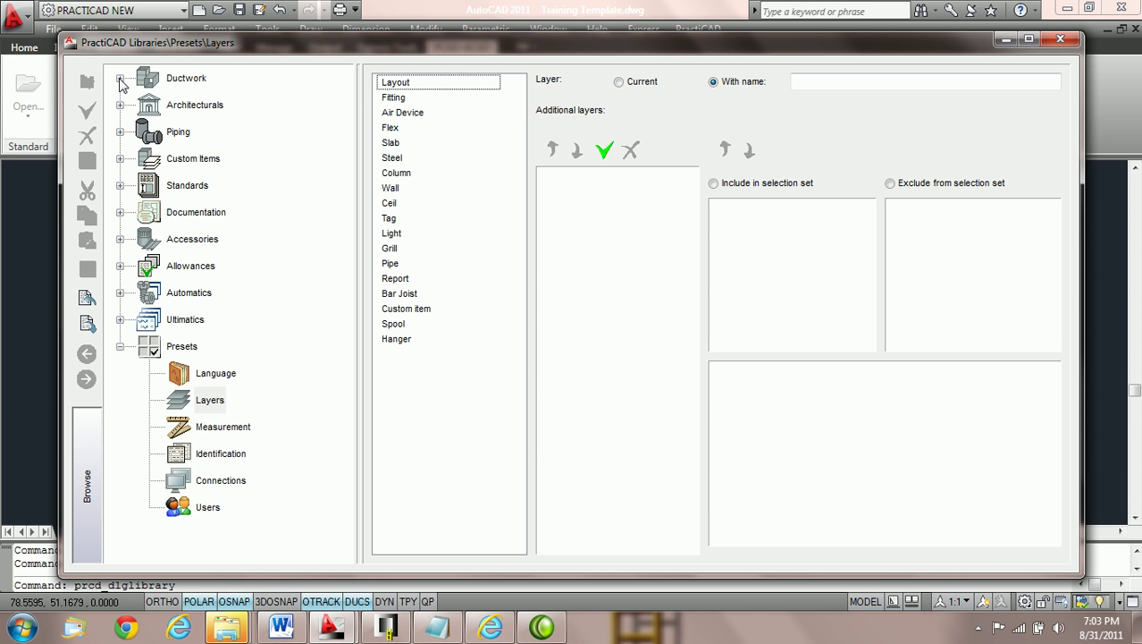
{"action": "left_click", "coordinate": [120, 78]}
{"action": "left_click", "coordinate": [150, 104]}
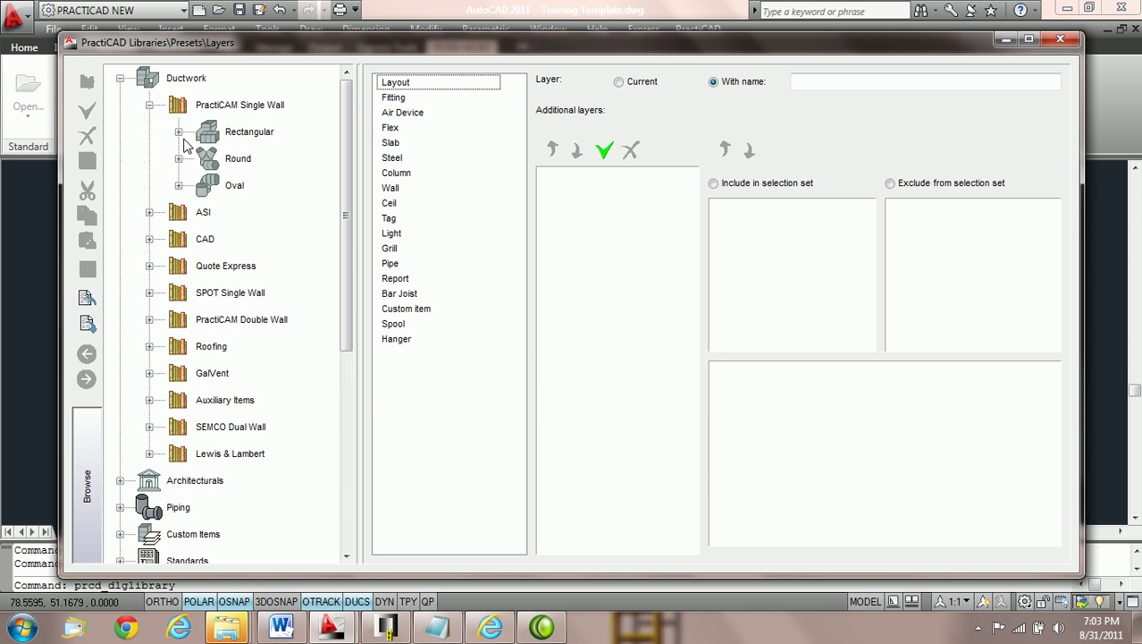
{"action": "left_click", "coordinate": [179, 132]}
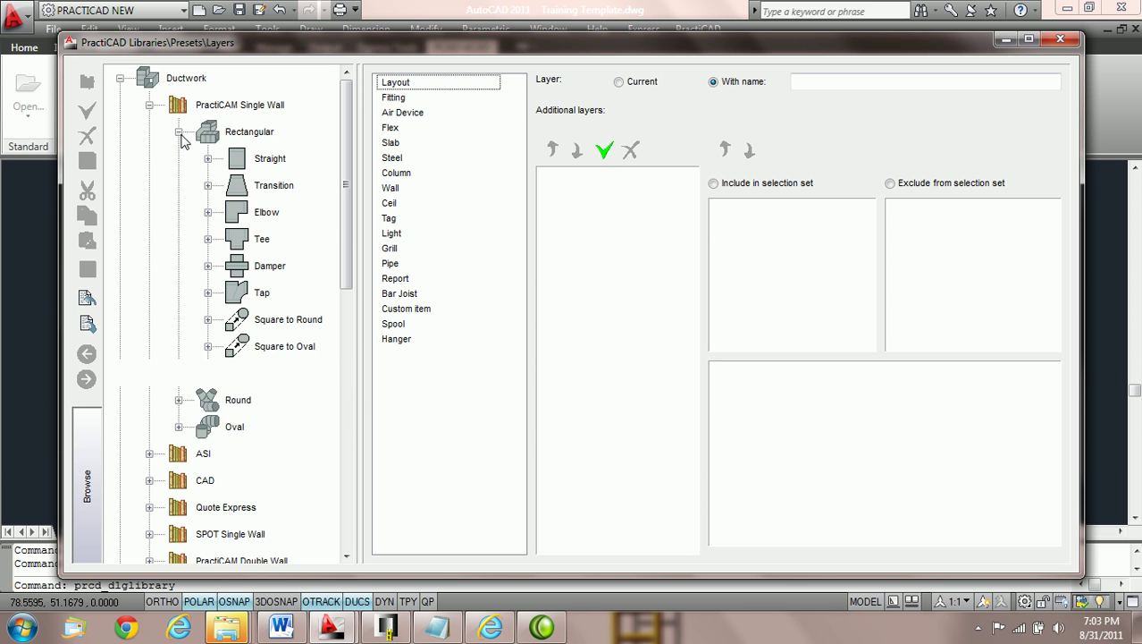
{"action": "left_click", "coordinate": [208, 320]}
{"action": "left_click_drag", "start_coordinate": [354, 327], "coordinate": [434, 327]}
{"action": "left_click", "coordinate": [310, 354]}
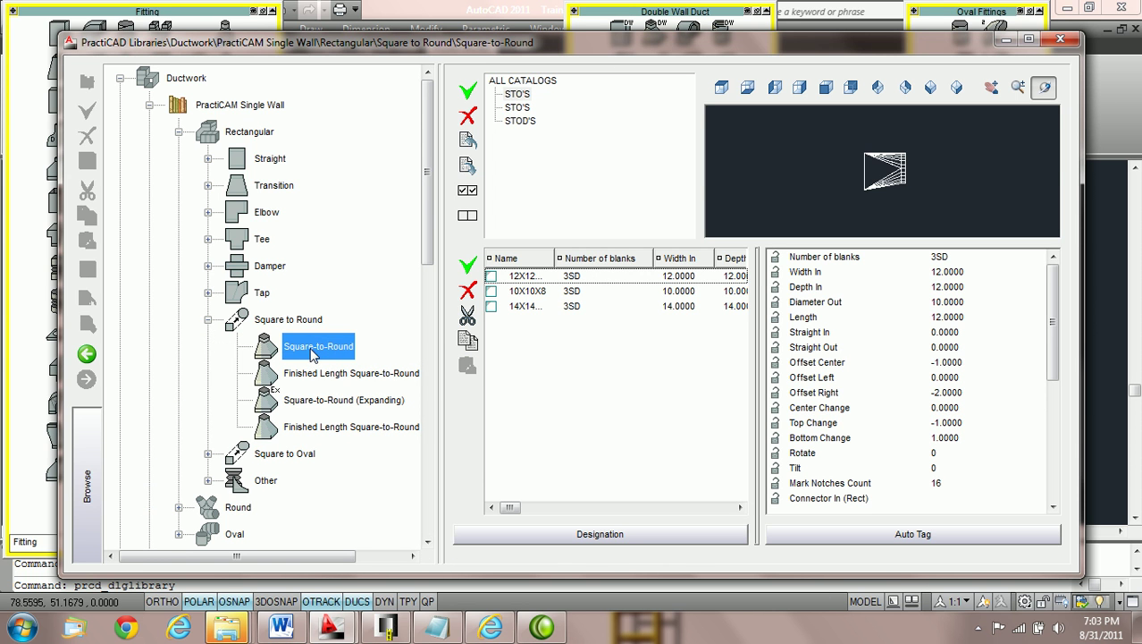
- Review the parts in the STOD'S catalog, then collapse the Ductwork branch
{"action": "left_click", "coordinate": [525, 122]}
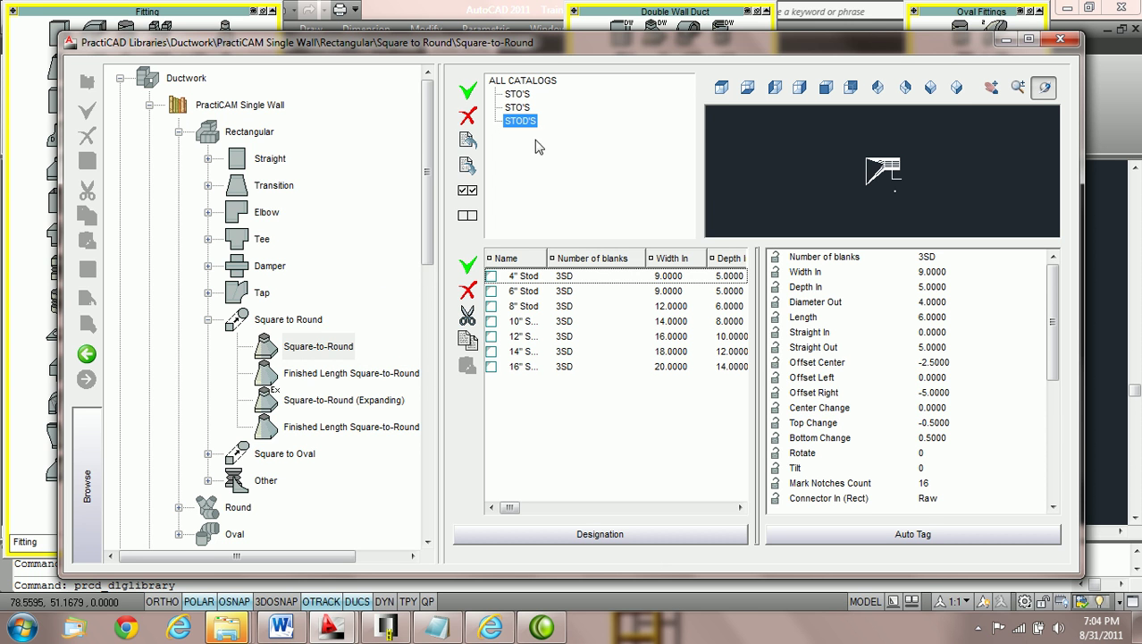
{"action": "left_click", "coordinate": [120, 80]}
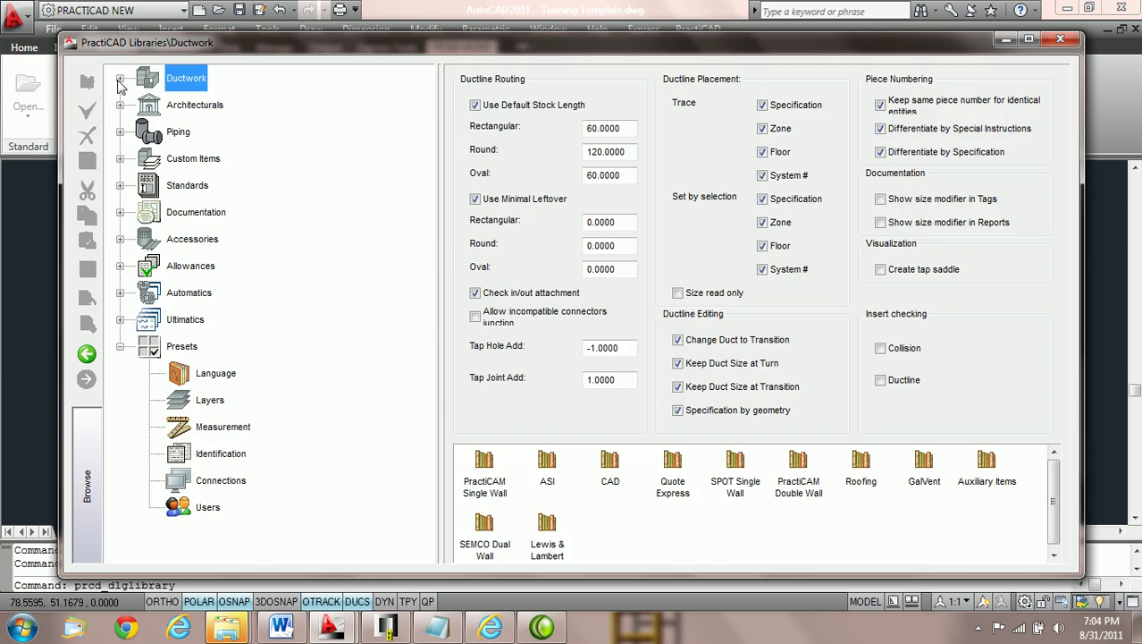
- Add _ML_PURCHASED to the Fitting layer preset and move it below _ML_Supply LP and _ML_Supply HP
{"action": "left_click", "coordinate": [211, 402]}
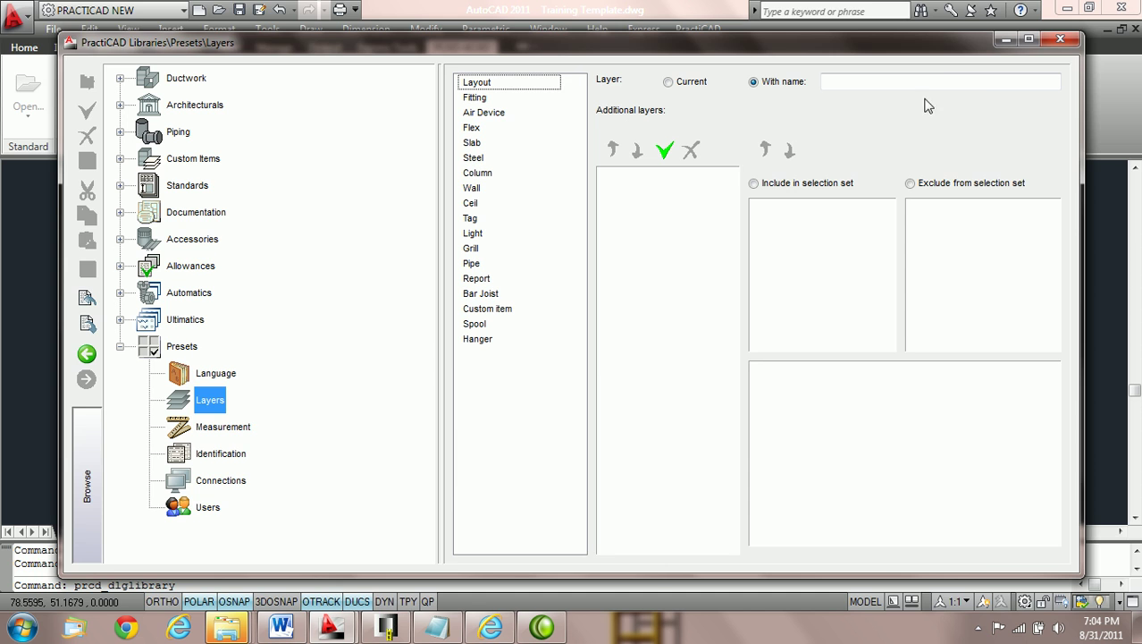
{"action": "left_click", "coordinate": [1028, 39]}
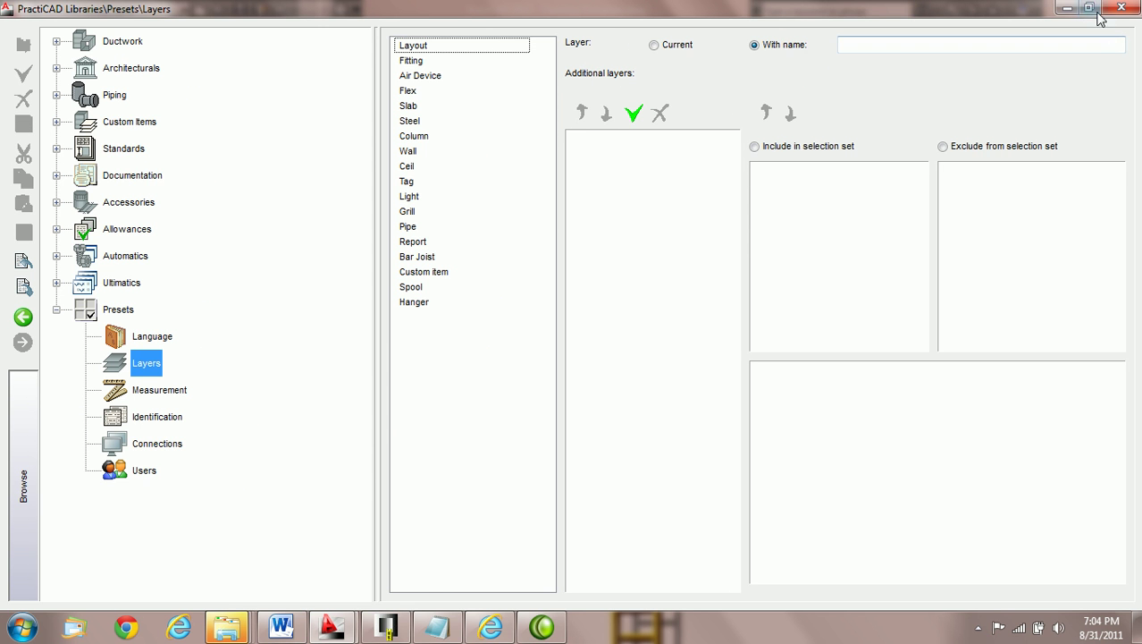
{"action": "left_click", "coordinate": [403, 62]}
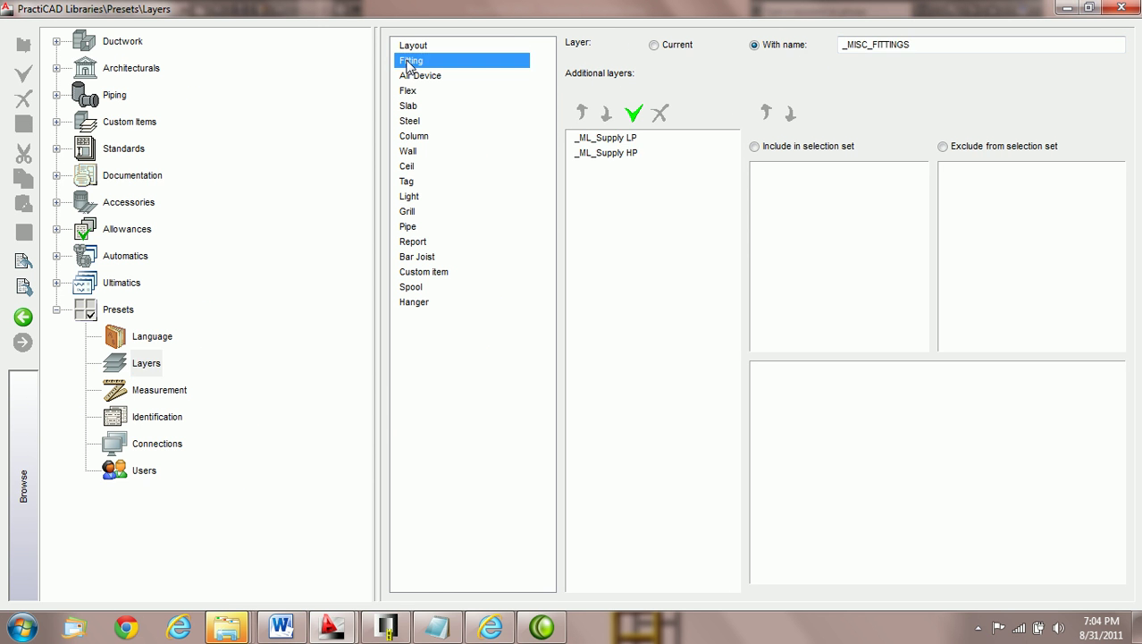
{"action": "left_click", "coordinate": [635, 114]}
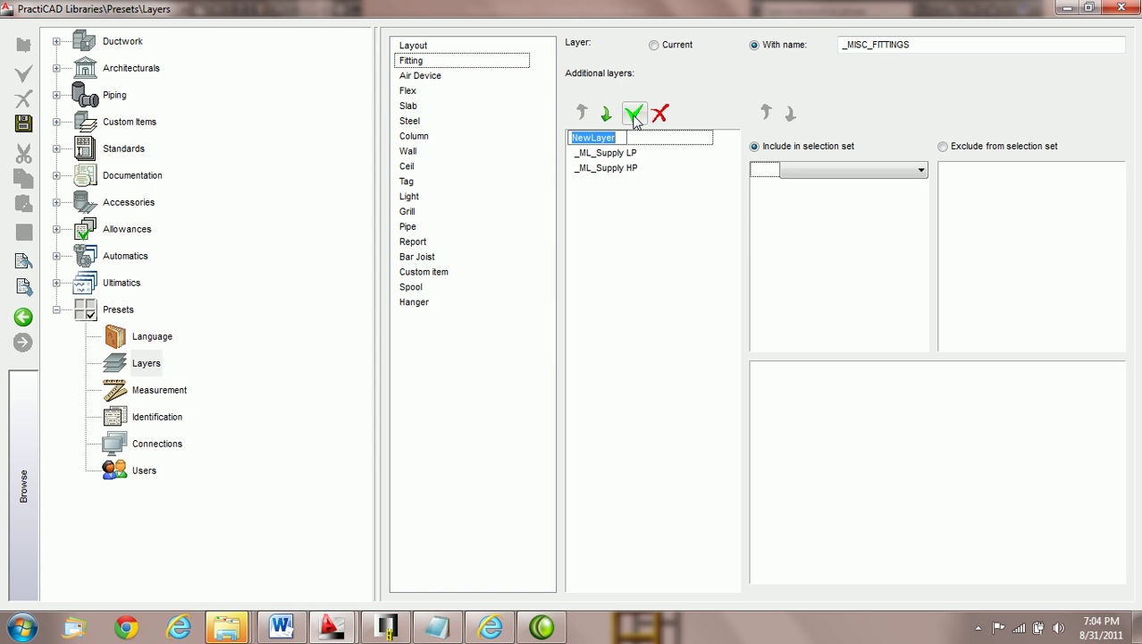
{"action": "type", "text": "_ML_PURCHASED"}
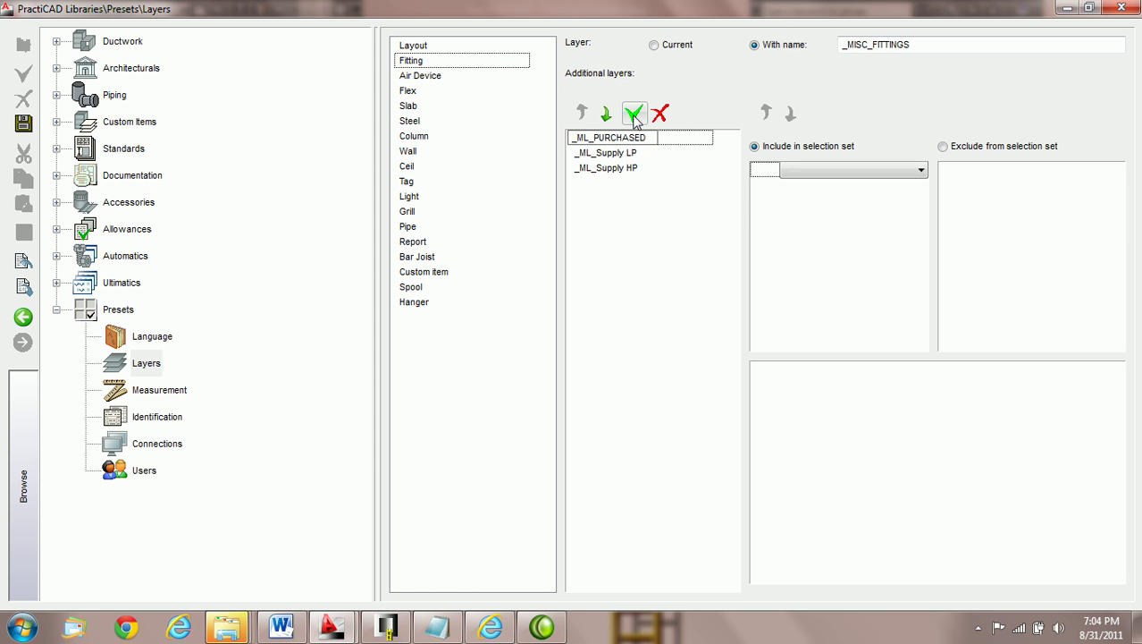
{"action": "key", "text": "ctrl+z"}
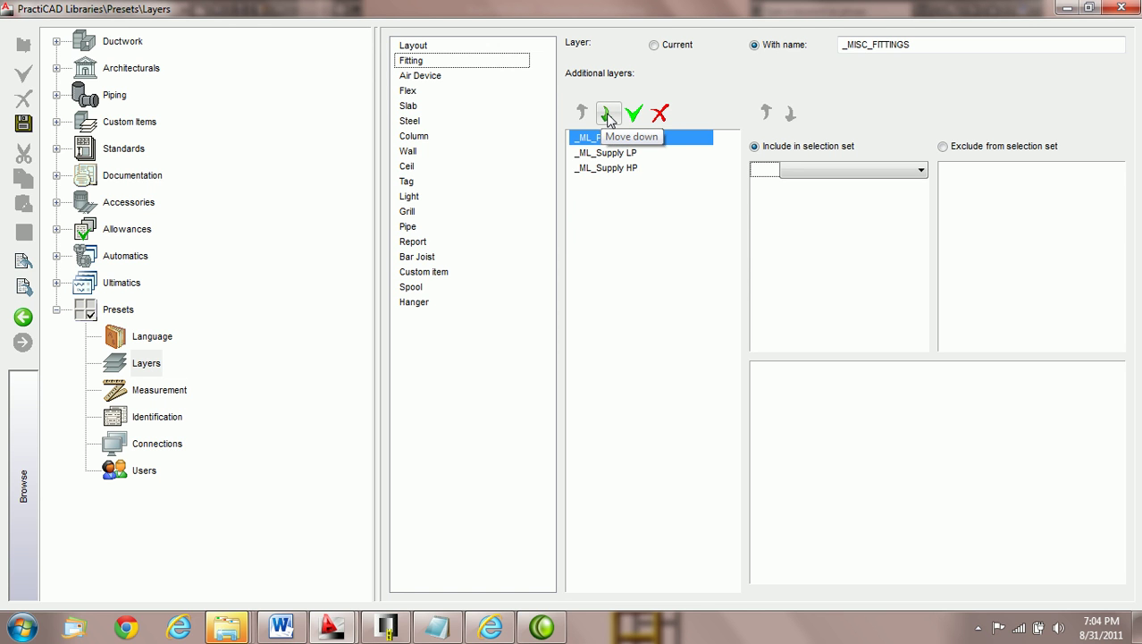
{"action": "left_click", "coordinate": [609, 116]}
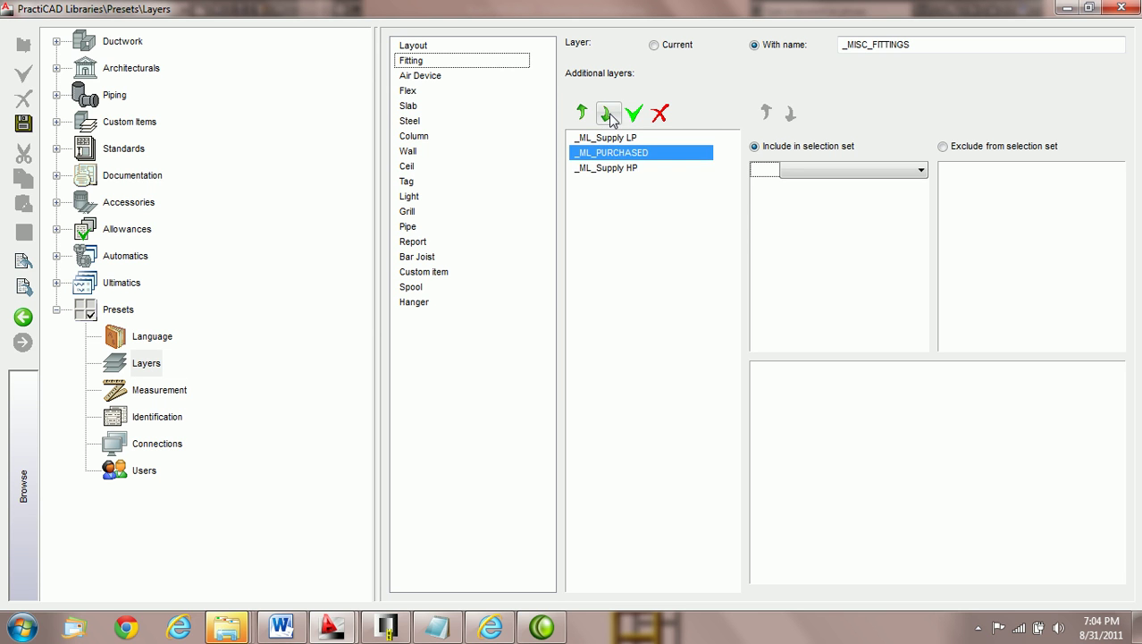
{"action": "left_click", "coordinate": [609, 115]}
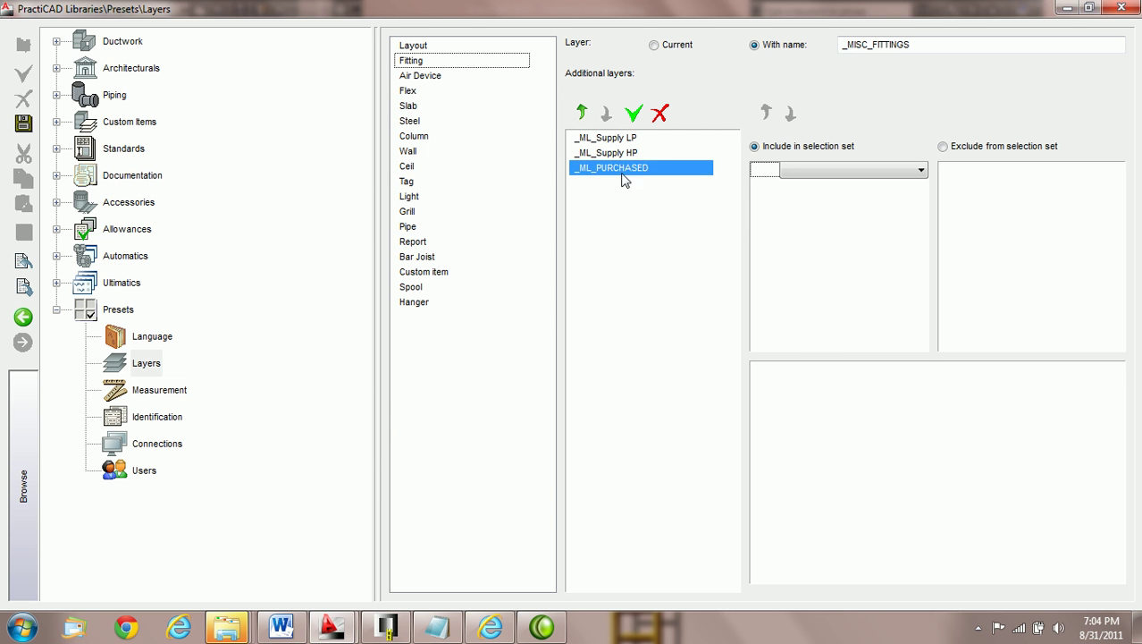
- Give the _ML_PURCHASED rule the condition Catalog equals STOD'S
{"action": "left_click", "coordinate": [921, 170]}
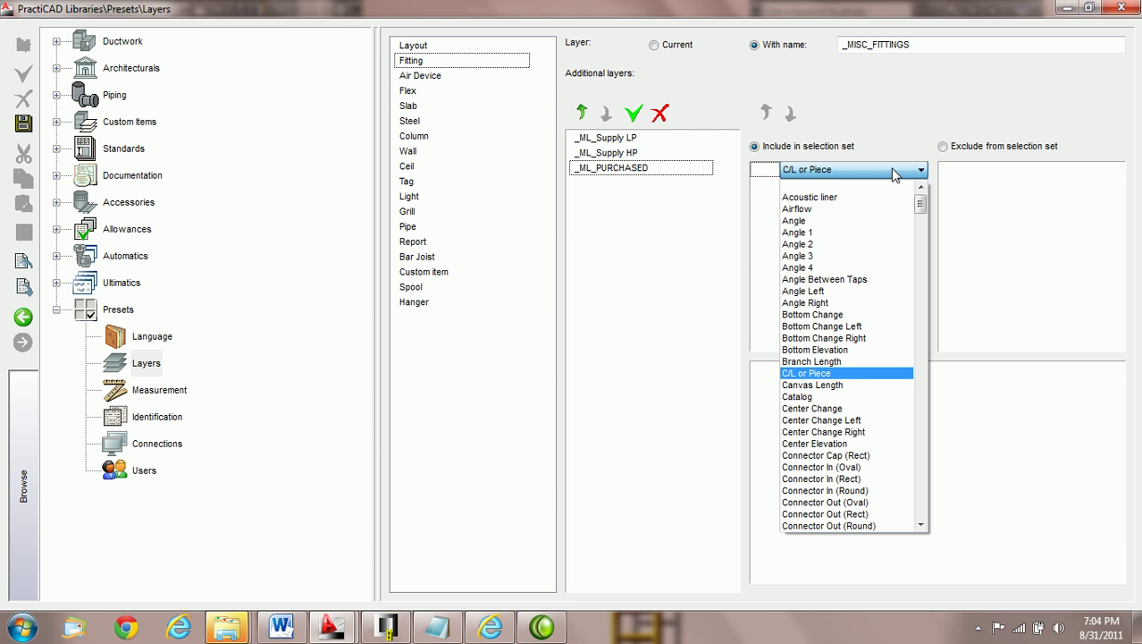
{"action": "scroll", "coordinate": [821, 400], "scroll_direction": "down", "scroll_amount": 6}
{"action": "left_click", "coordinate": [805, 187]}
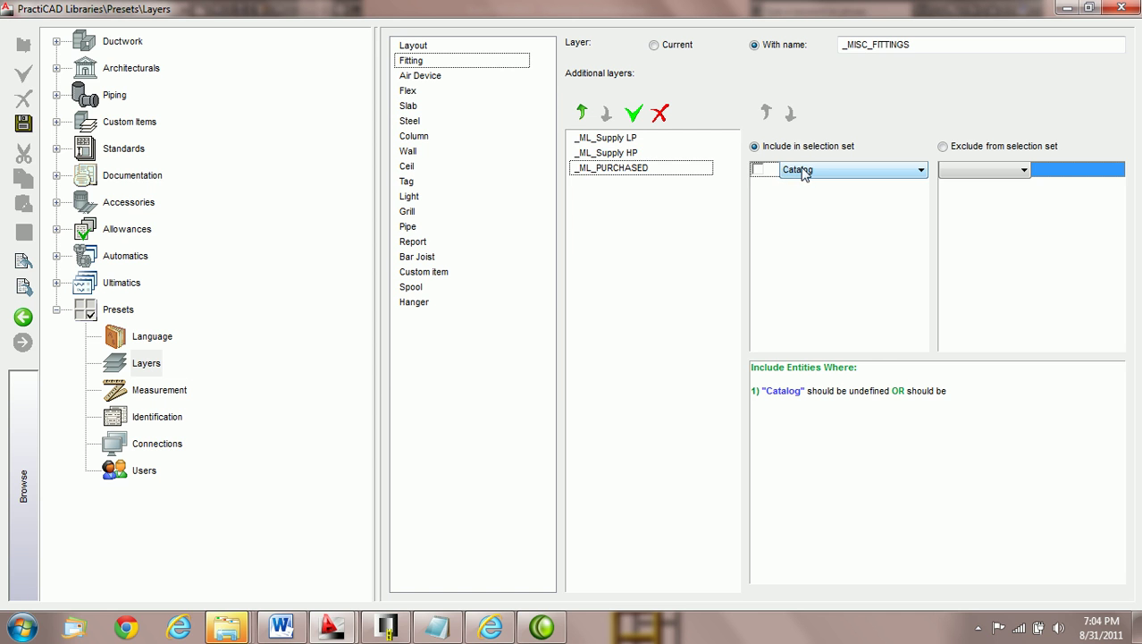
{"action": "left_click", "coordinate": [1021, 171]}
{"action": "left_click", "coordinate": [994, 193]}
{"action": "left_click", "coordinate": [1081, 167]}
{"action": "type", "text": "sto"}
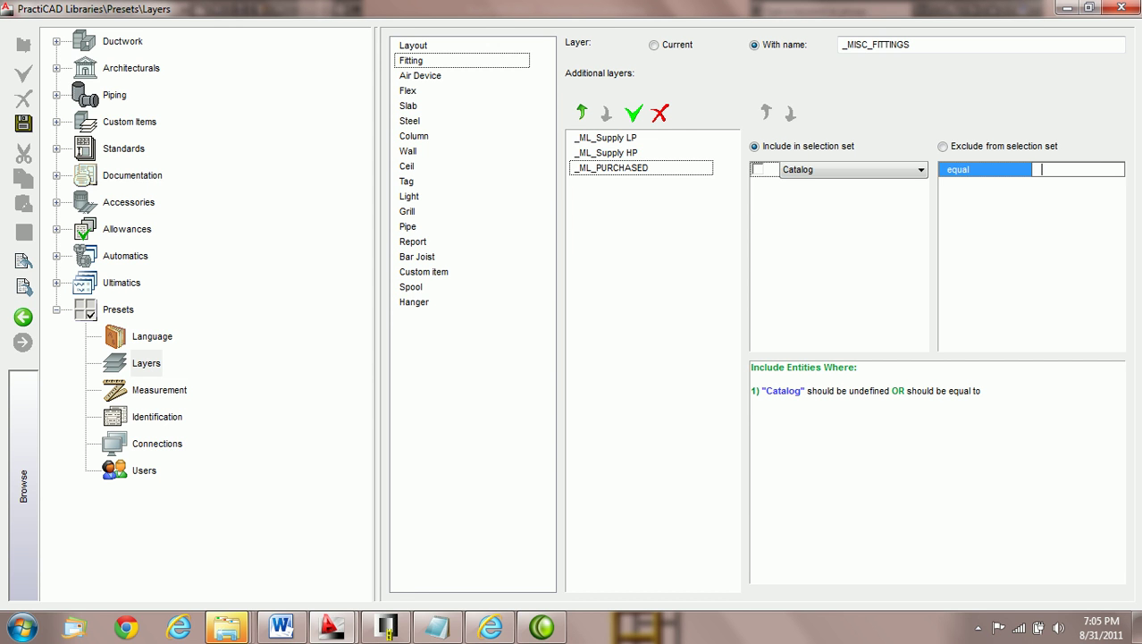
{"action": "key", "text": "BackSpace"}
{"action": "key", "text": "BackSpace"}
{"action": "key", "text": "BackSpace"}
{"action": "type", "text": "STOD'S"}
{"action": "key", "text": "Return"}
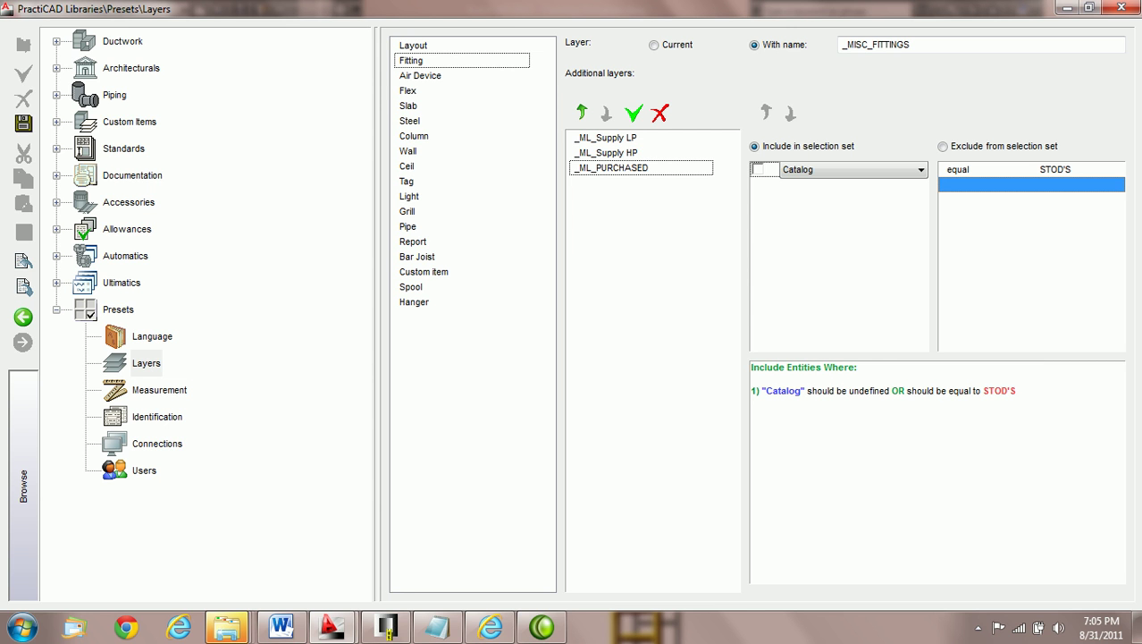
- Enable the Catalog condition, save the layer presets, and close the libraries
{"action": "left_click", "coordinate": [758, 170]}
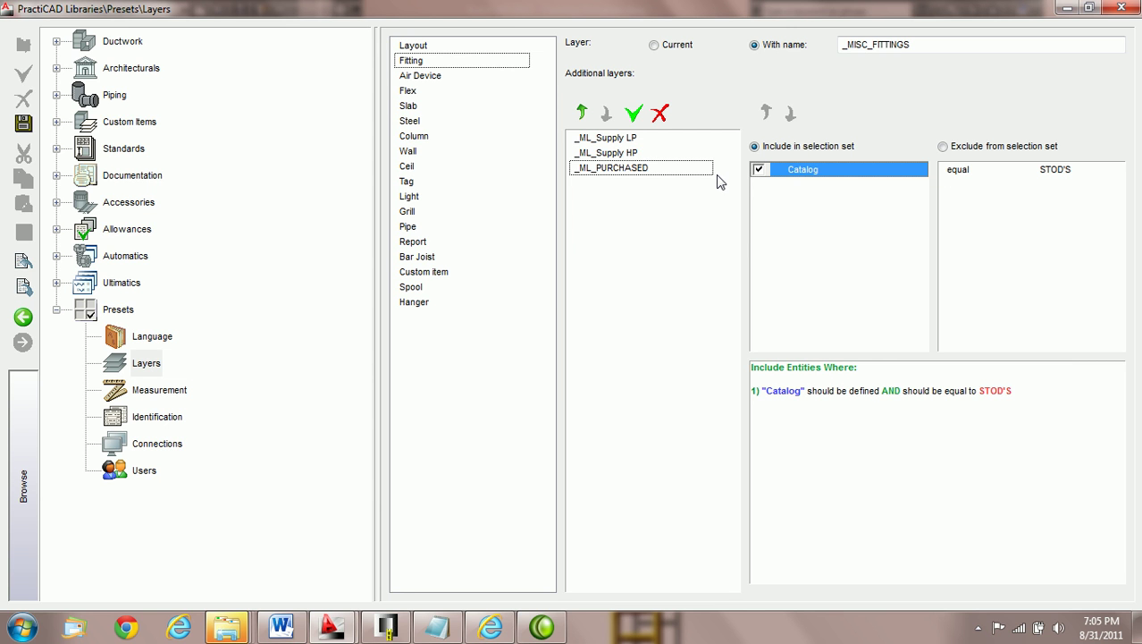
{"action": "left_click", "coordinate": [24, 123]}
{"action": "left_click", "coordinate": [1125, 15]}
- Choose the 12" Stod square-to-round fitting from the Fitting palette and start placing it
{"action": "left_click", "coordinate": [158, 18]}
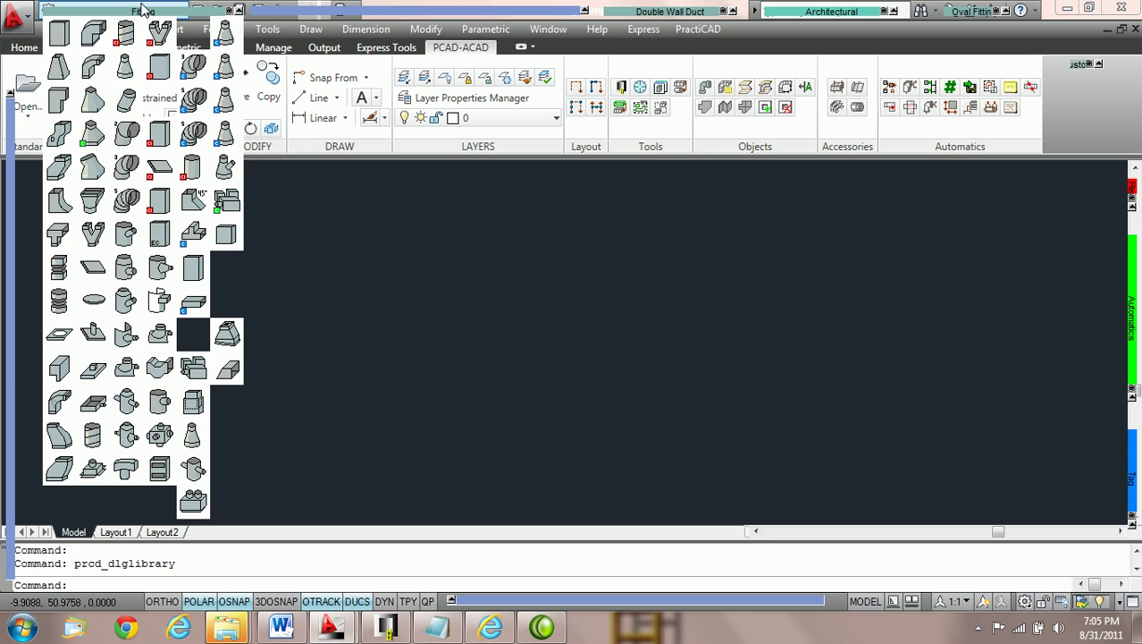
{"action": "left_click", "coordinate": [84, 146]}
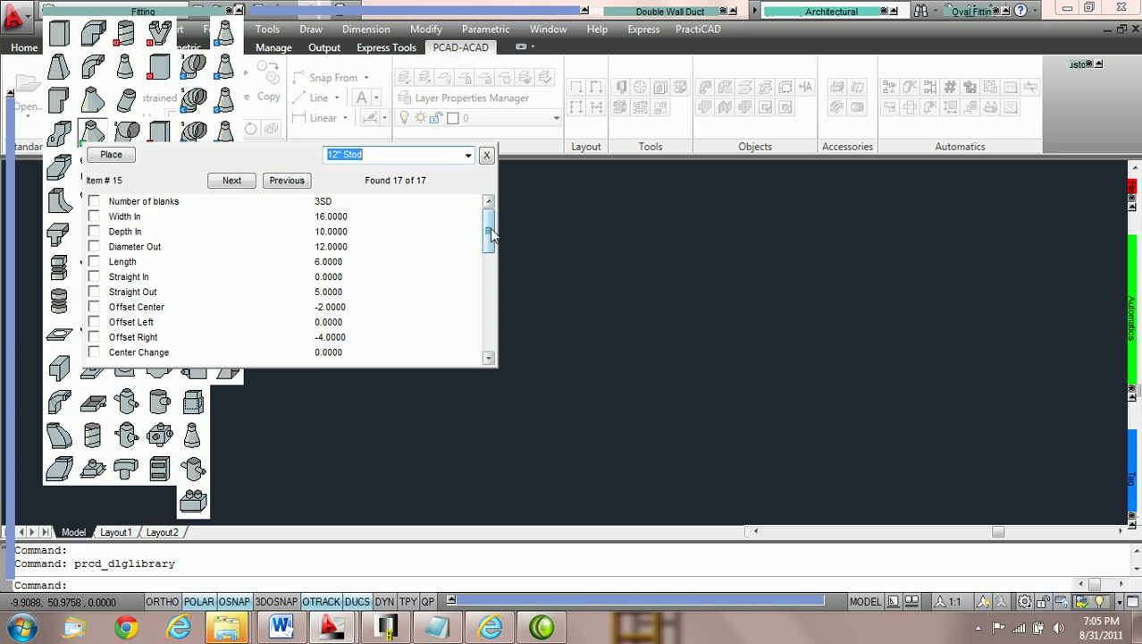
{"action": "left_click", "coordinate": [468, 159]}
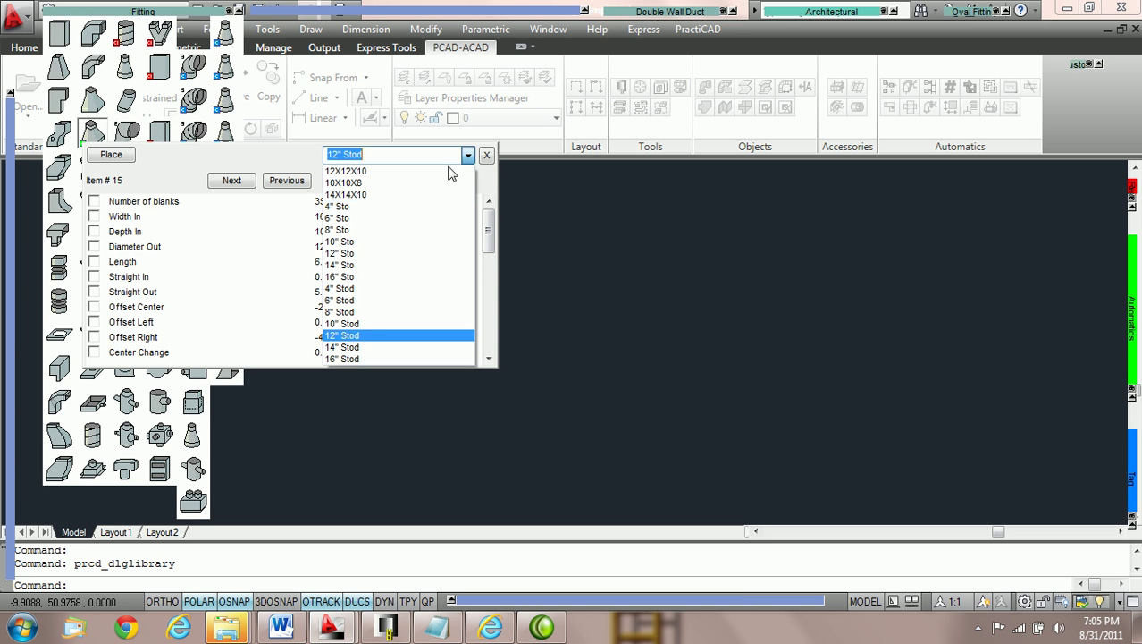
{"action": "left_click", "coordinate": [375, 337]}
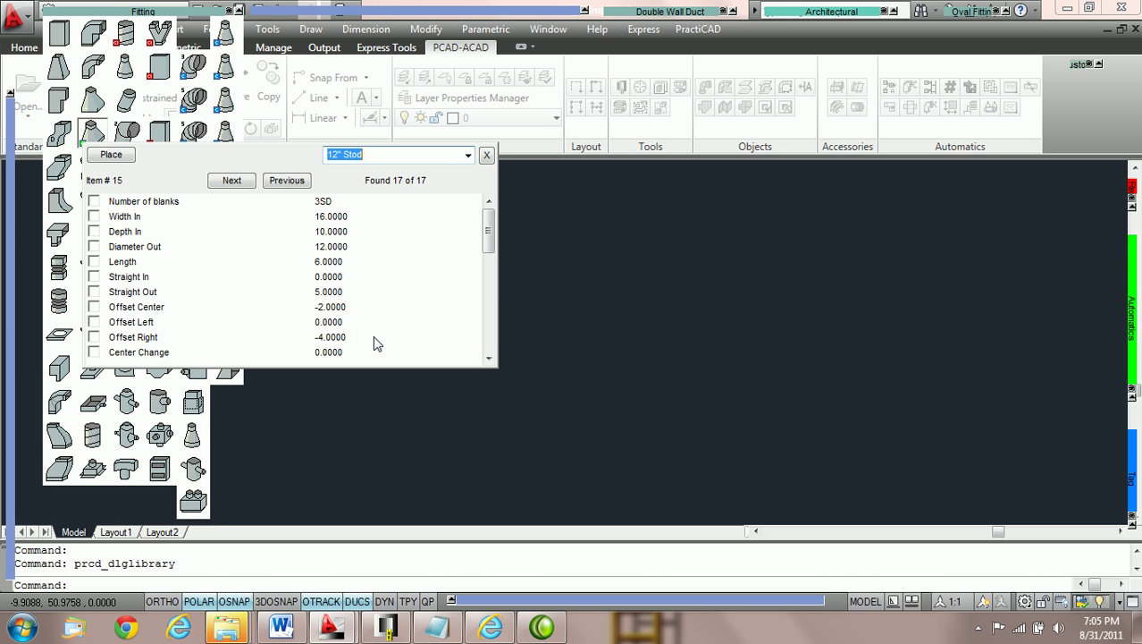
{"action": "left_click", "coordinate": [108, 160]}
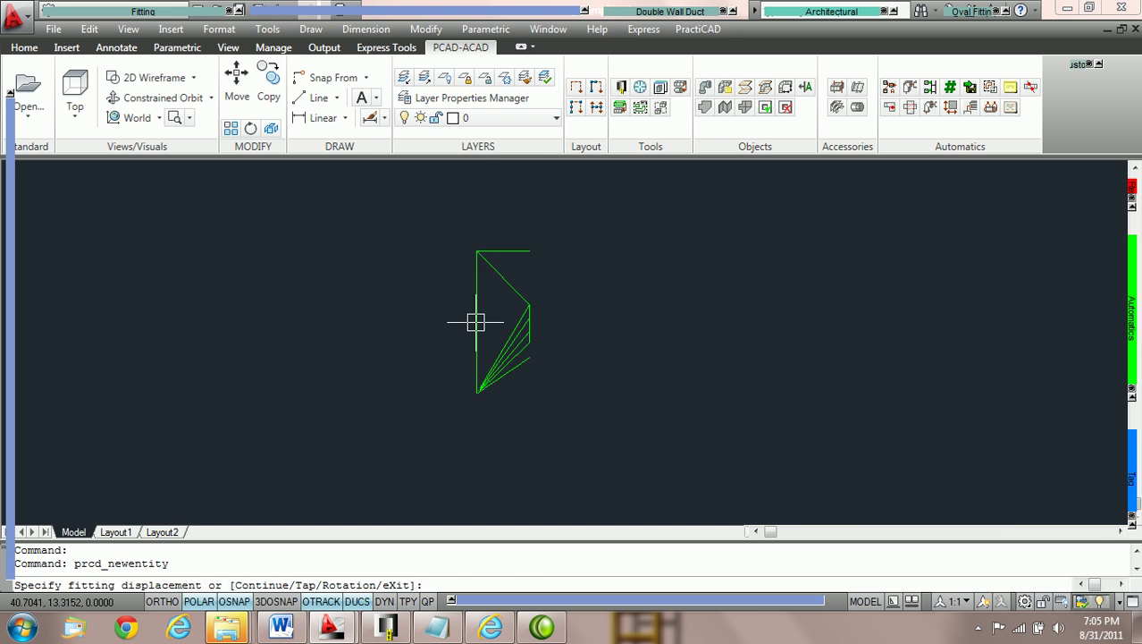
- Place the 12" Stod fitting, switch to 3D Wireframe, and select it to verify layer _ML_PURCHASED
{"action": "left_click", "coordinate": [376, 336]}
{"action": "left_click", "coordinate": [394, 332]}
{"action": "key", "text": "Escape"}
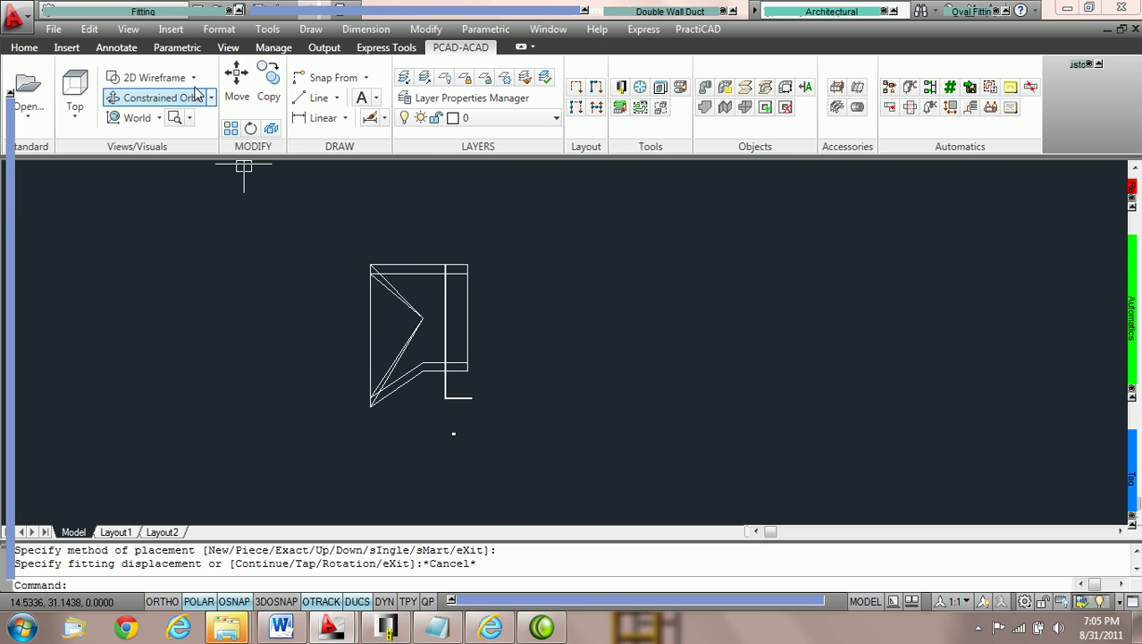
{"action": "left_click", "coordinate": [193, 79]}
{"action": "left_click", "coordinate": [148, 136]}
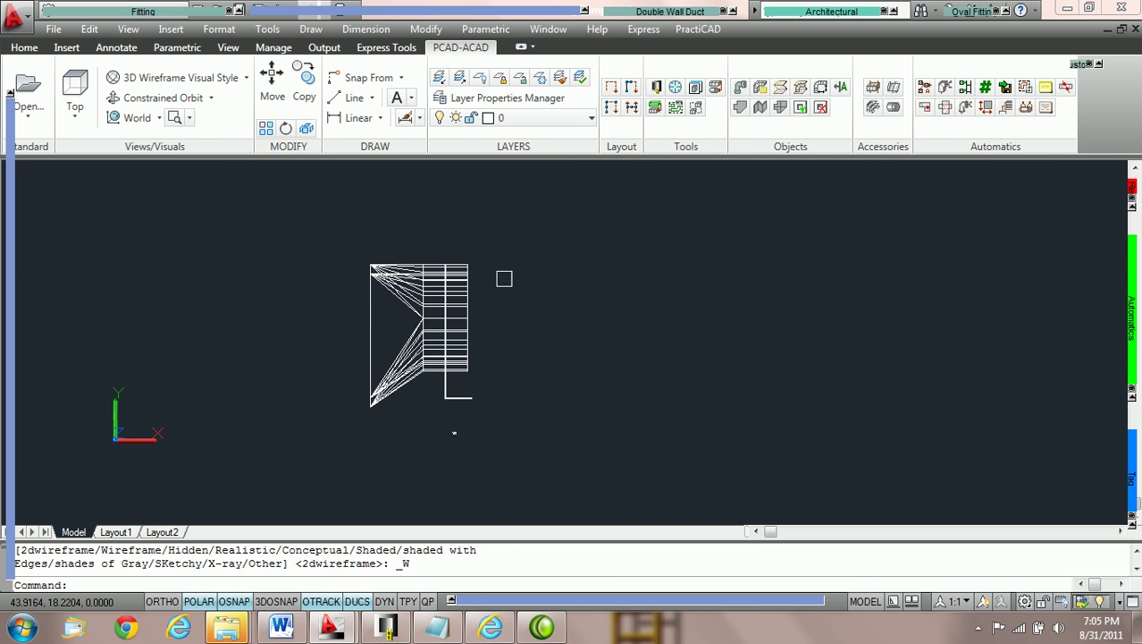
{"action": "left_click", "coordinate": [445, 315]}
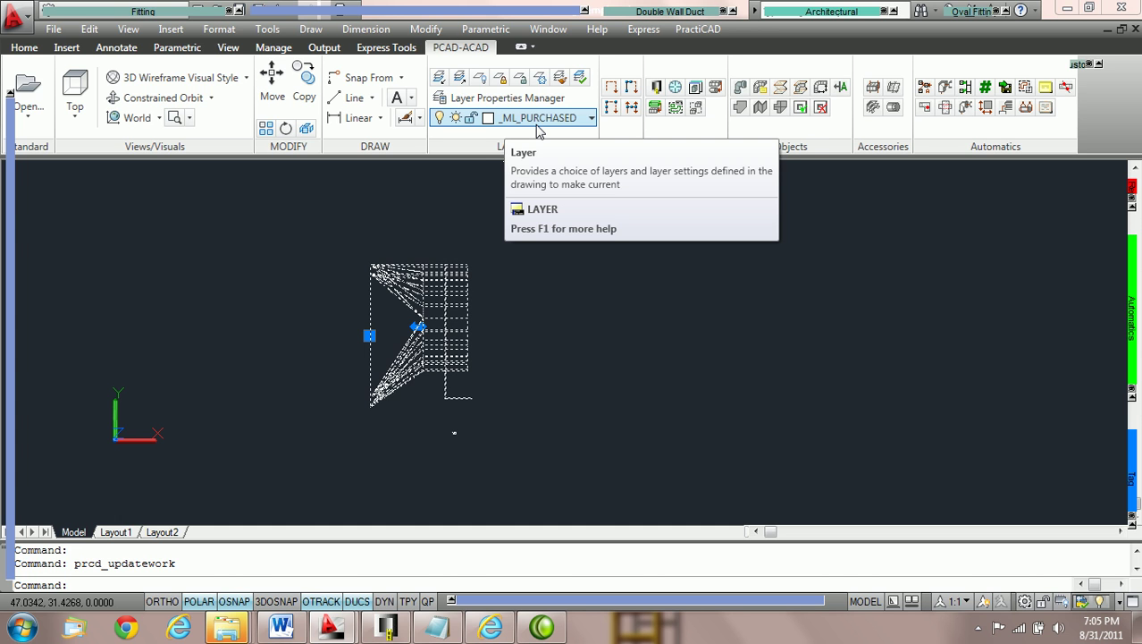
- Change the identification zone to Supply, keeping the Spec at 4" WG
{"action": "key", "text": "Escape"}
{"action": "mouse_move", "coordinate": [500, 13]}
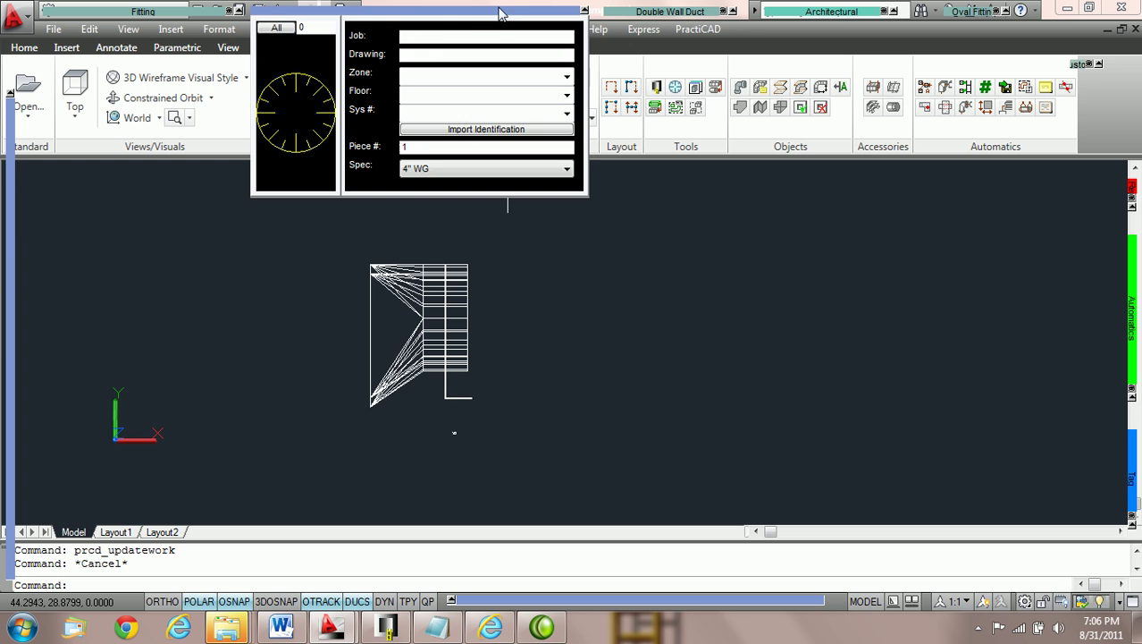
{"action": "left_click", "coordinate": [566, 79]}
{"action": "left_click", "coordinate": [518, 106]}
{"action": "left_click", "coordinate": [685, 274]}
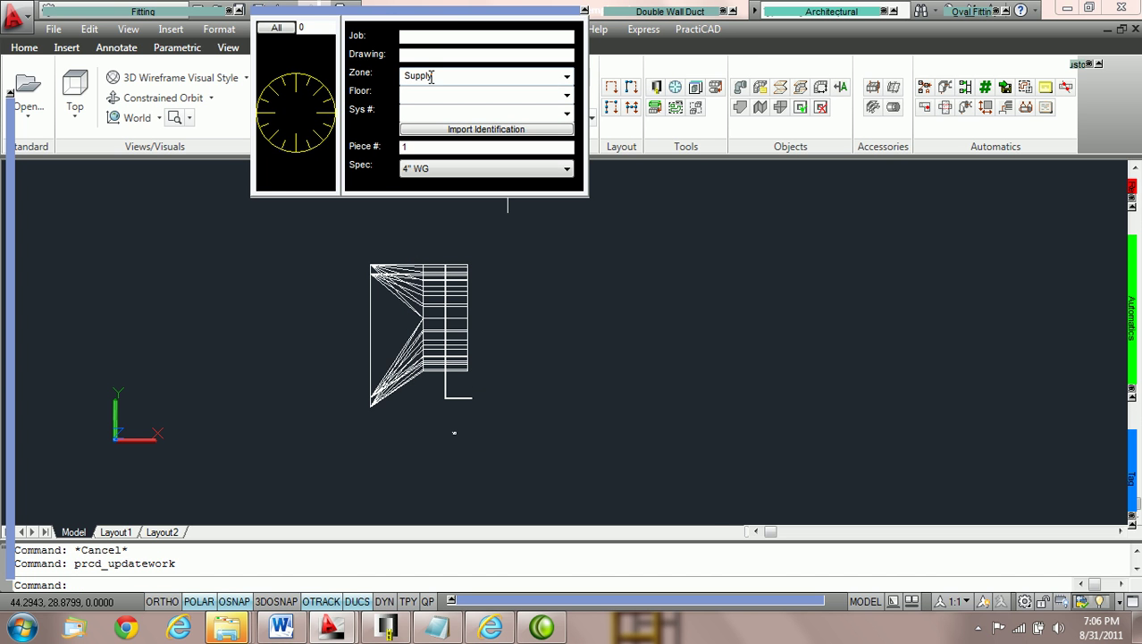
{"action": "left_click", "coordinate": [420, 170]}
- Place a second 12" Stod square-to-round fitting to the right of the first
{"action": "mouse_move", "coordinate": [95, 27]}
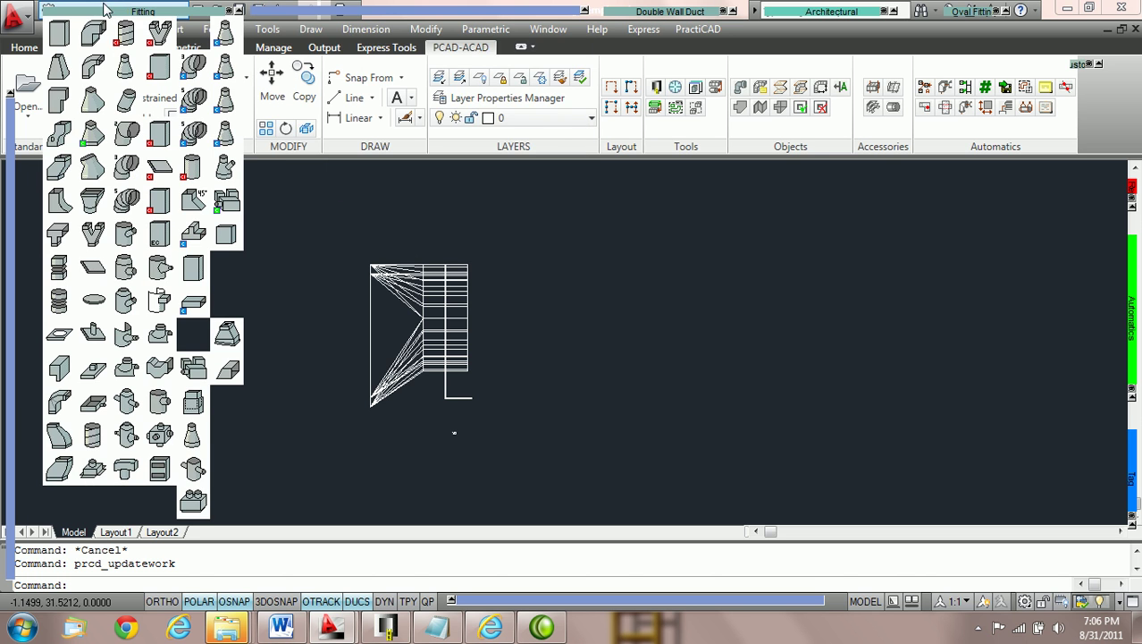
{"action": "left_click", "coordinate": [92, 132]}
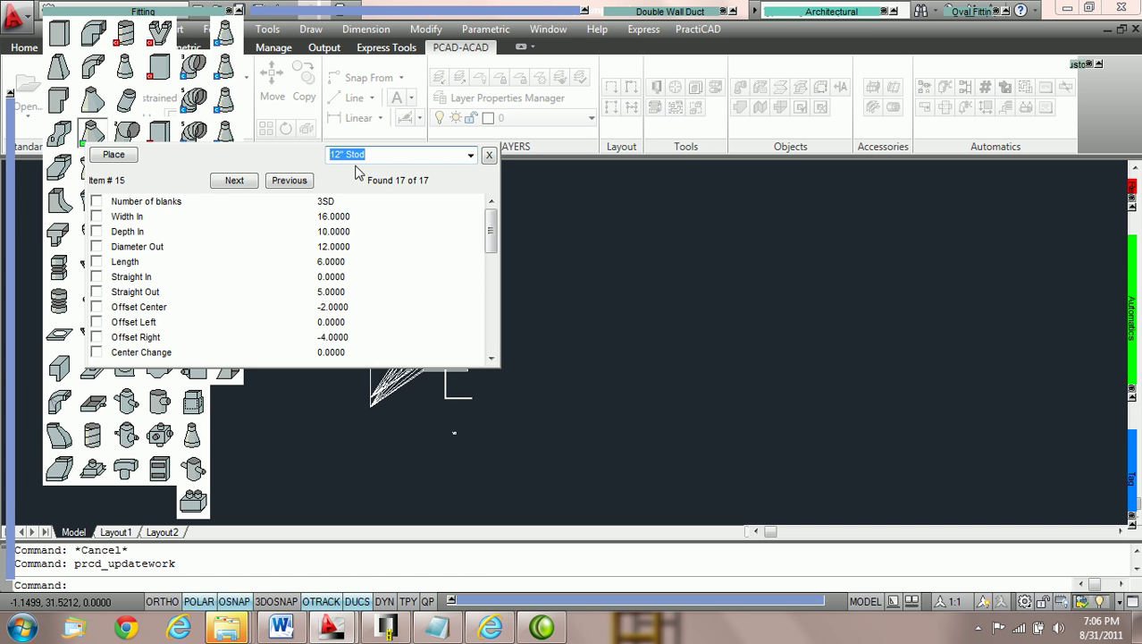
{"action": "left_click", "coordinate": [113, 154]}
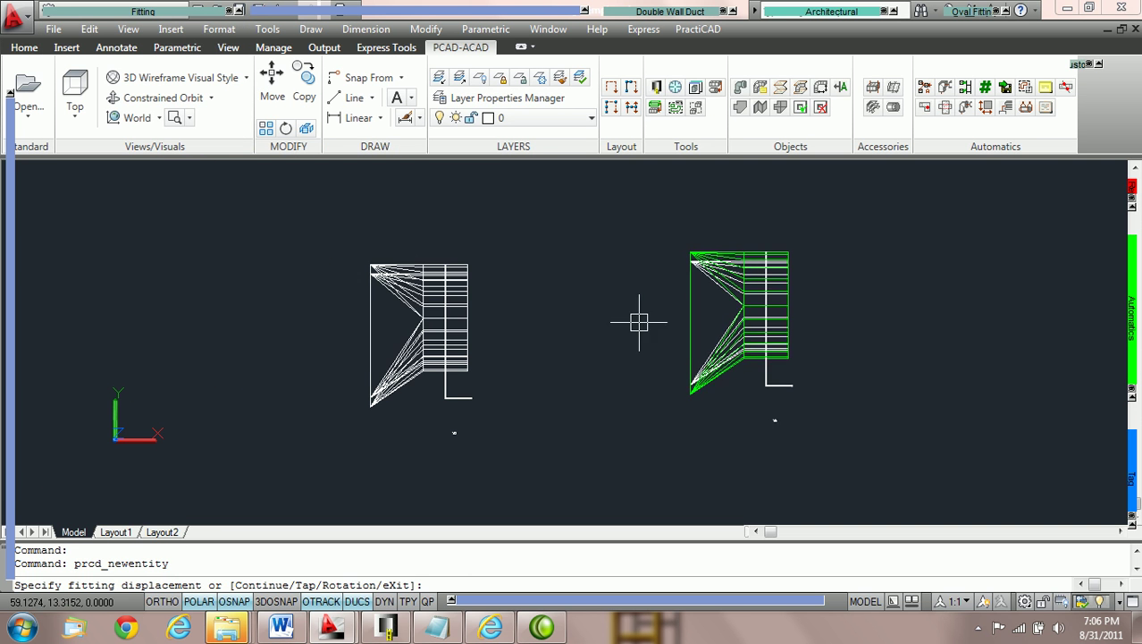
{"action": "left_click", "coordinate": [601, 320]}
{"action": "key", "text": "Return"}
{"action": "key", "text": "Return"}
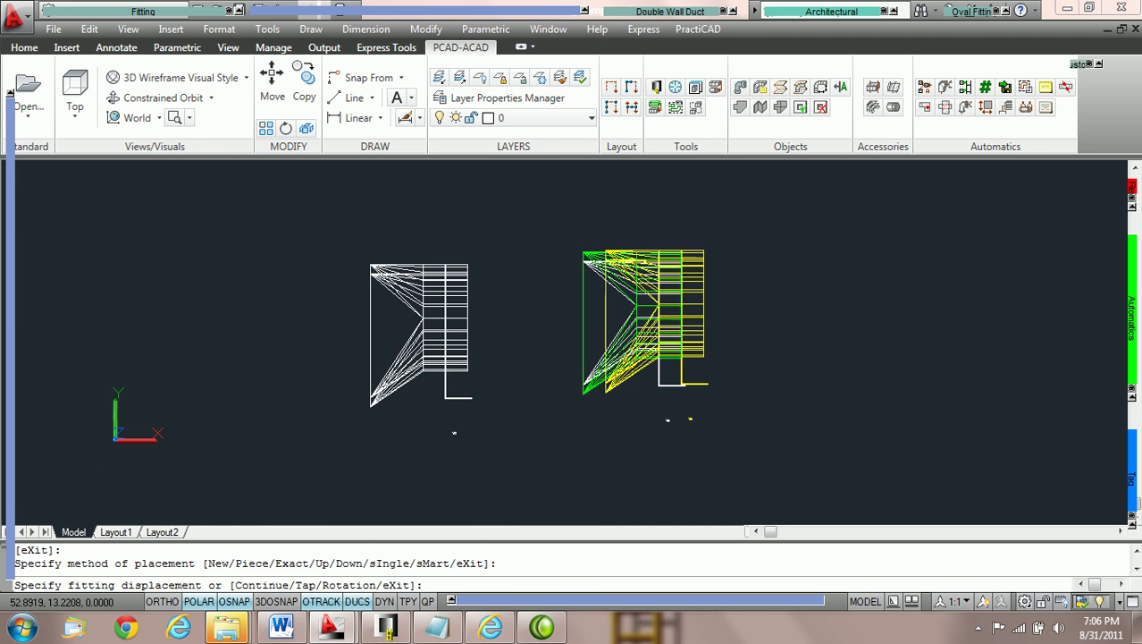
{"action": "key", "text": "Escape"}
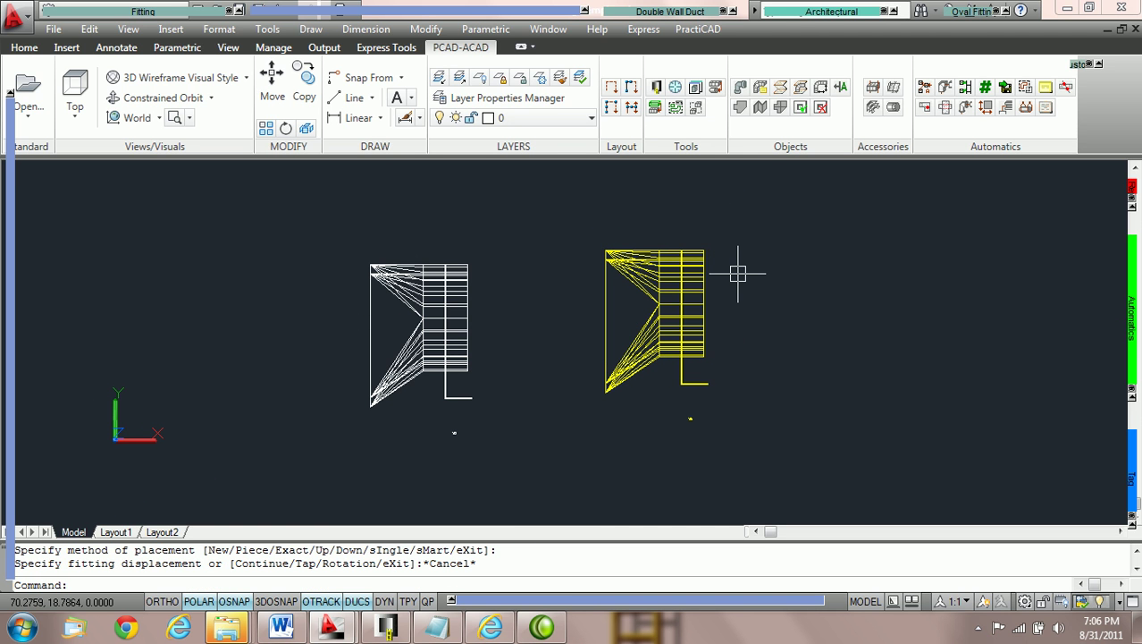
- Select each fitting to confirm layers _ML_Supply HP (yellow) and _ML_PURCHASED (white)
{"action": "left_click", "coordinate": [707, 291]}
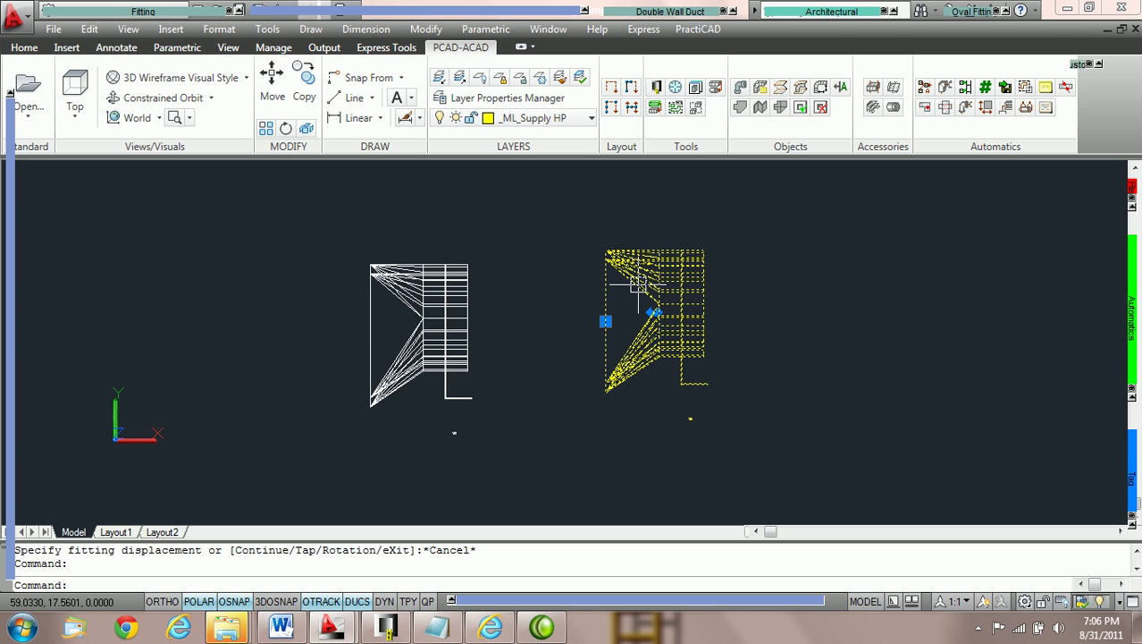
{"action": "mouse_move", "coordinate": [484, 13]}
{"action": "left_click", "coordinate": [441, 304]}
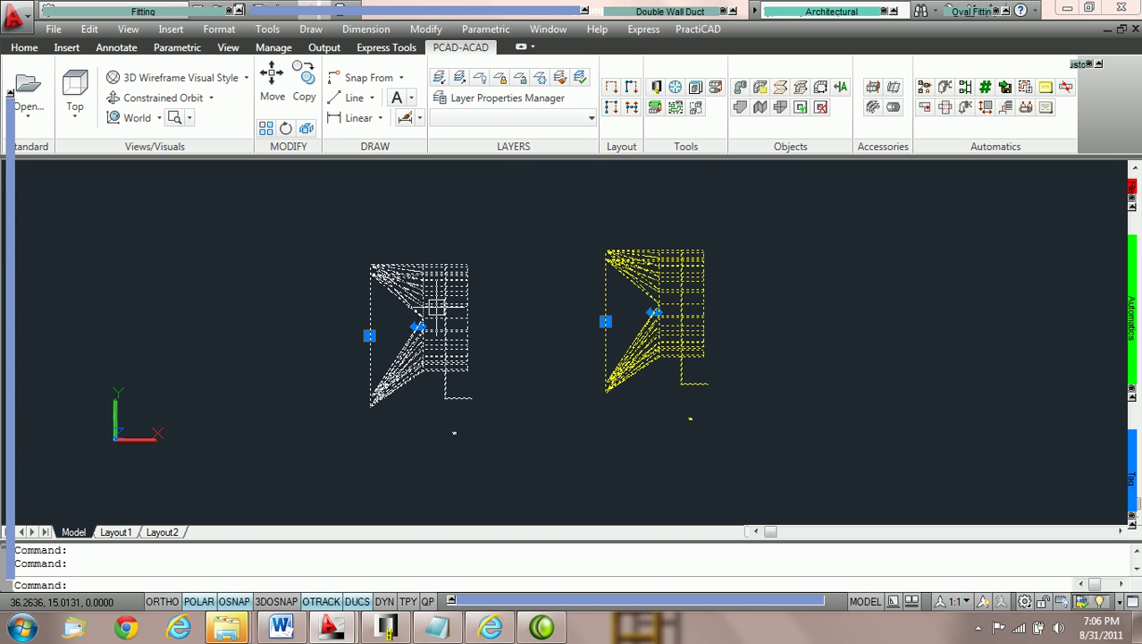
{"action": "key", "text": "Escape"}
{"action": "left_click", "coordinate": [420, 295]}
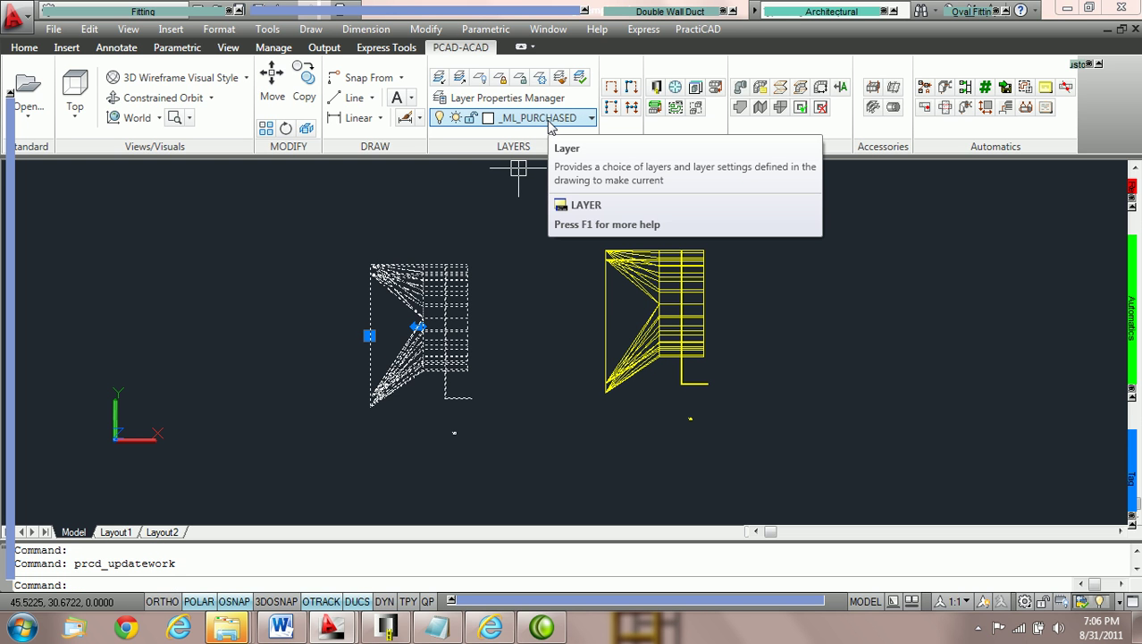
- Open the Fitting layer presets and review the _ML_Supply LP rule's Zone and Specification conditions
{"action": "key", "text": "Escape"}
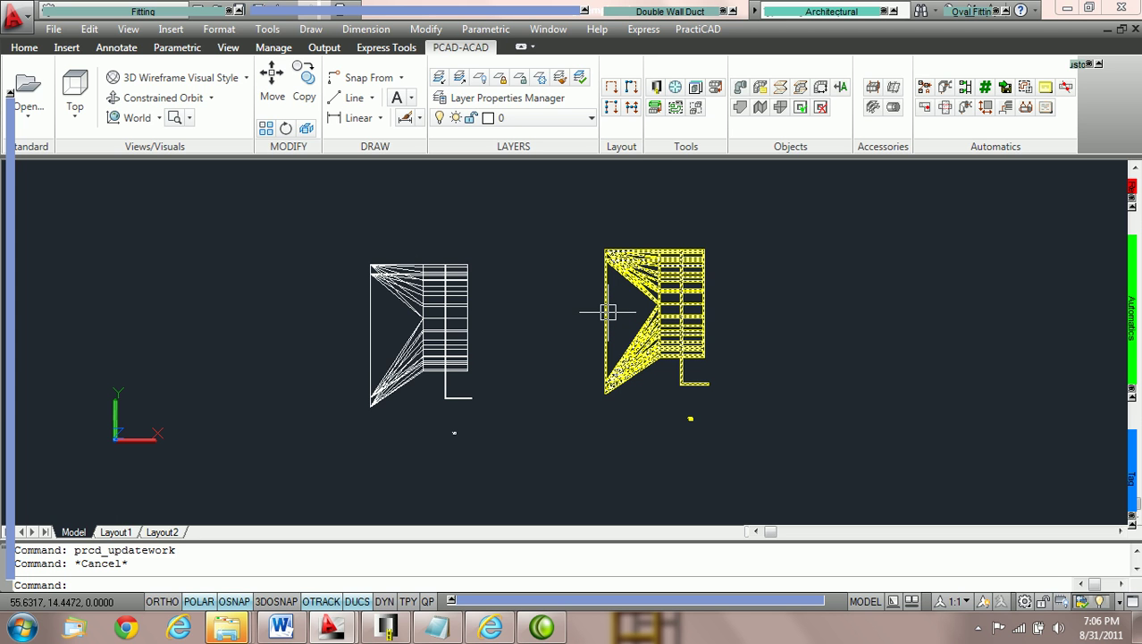
{"action": "left_click", "coordinate": [657, 90]}
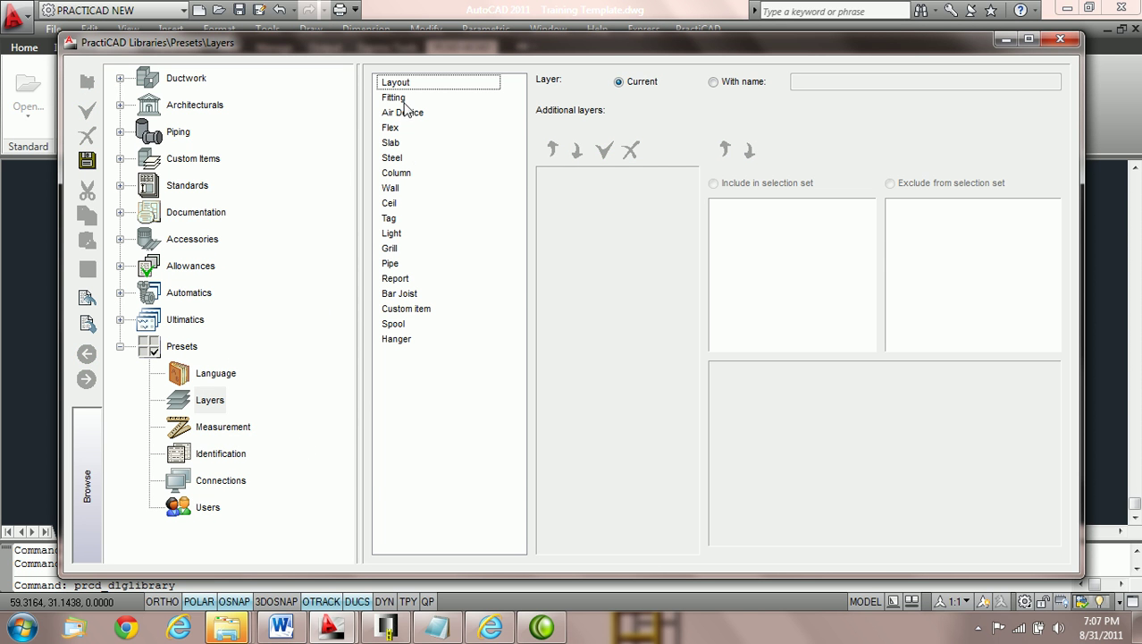
{"action": "left_click", "coordinate": [404, 98]}
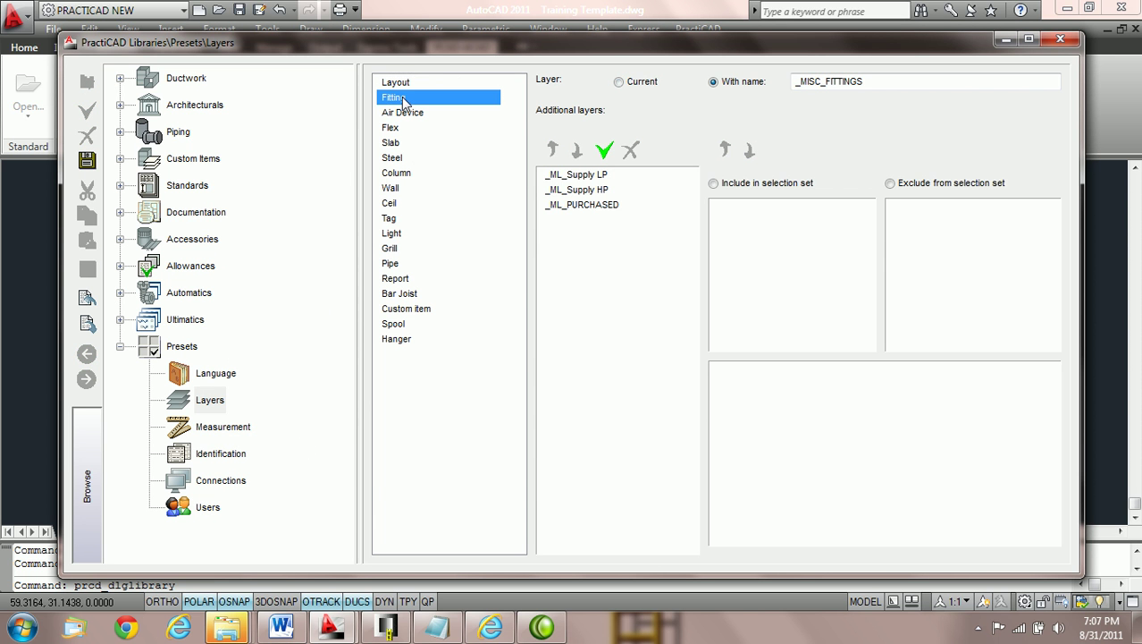
{"action": "left_click", "coordinate": [589, 176]}
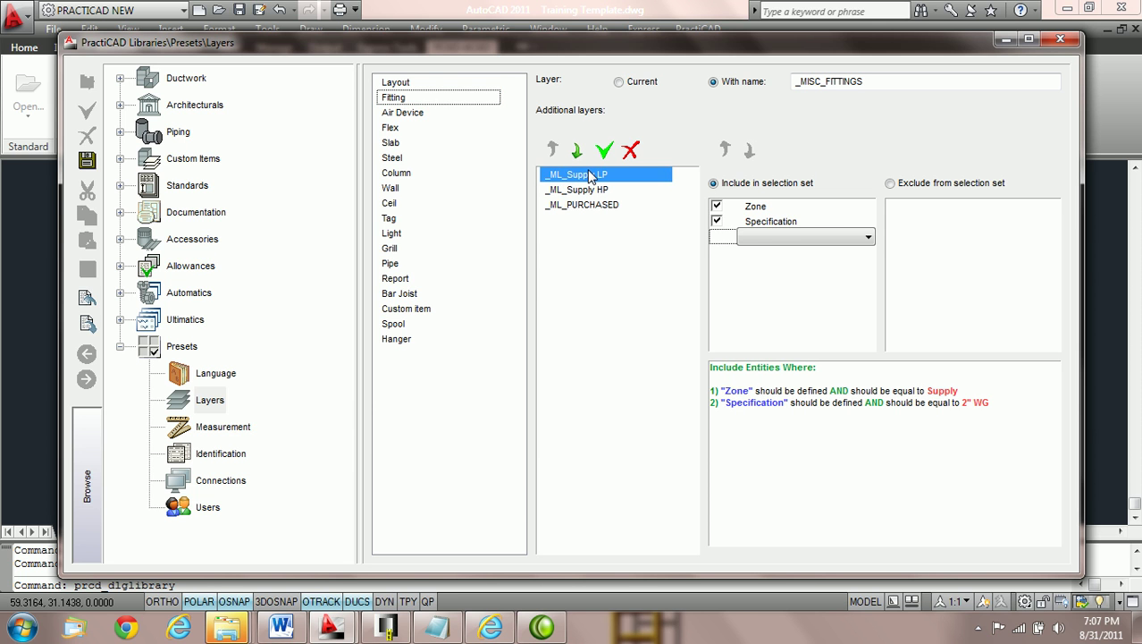
{"action": "left_click", "coordinate": [756, 207]}
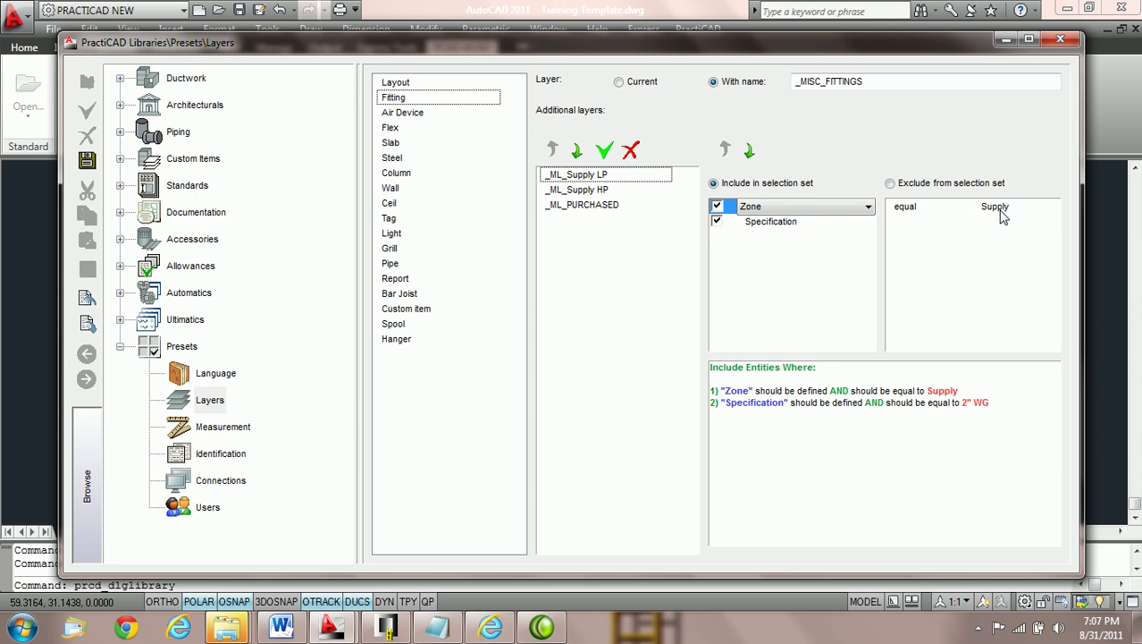
{"action": "left_click", "coordinate": [773, 223]}
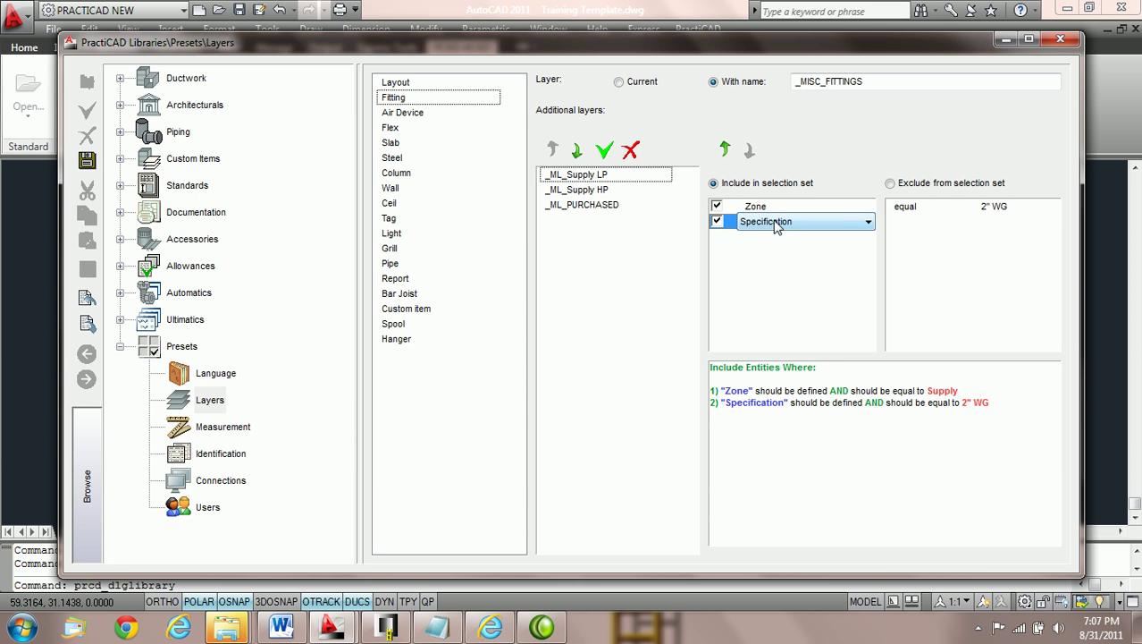
- Inspect _ML_Supply HP's conditions: Zone equals Supply, Specification 4" WG or 6" WG
{"action": "left_click", "coordinate": [585, 193]}
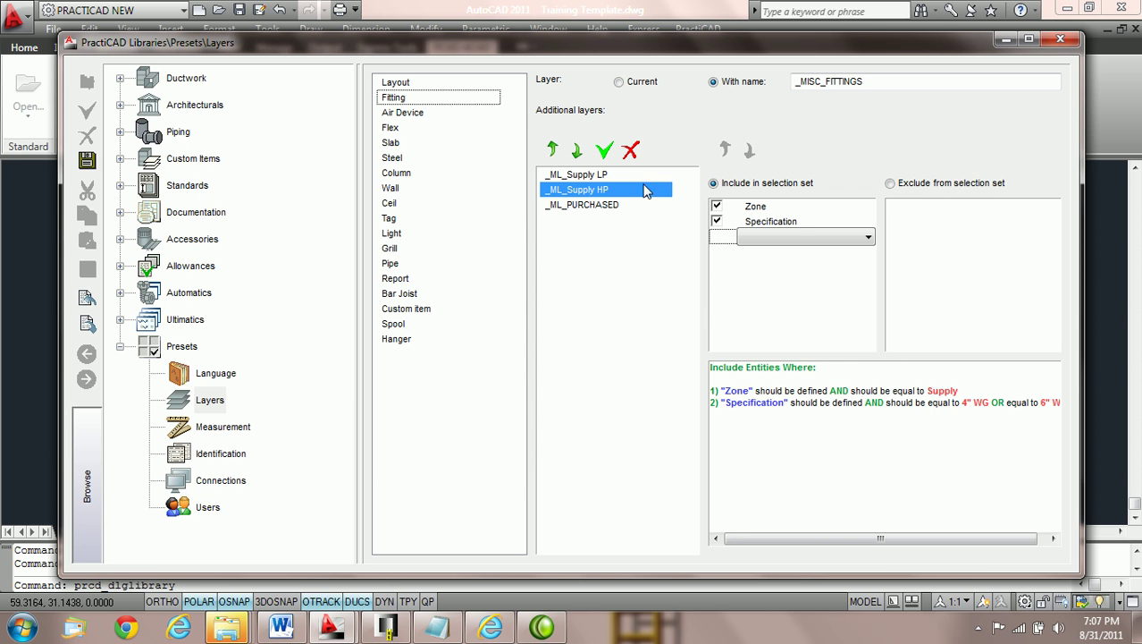
{"action": "left_click", "coordinate": [758, 209]}
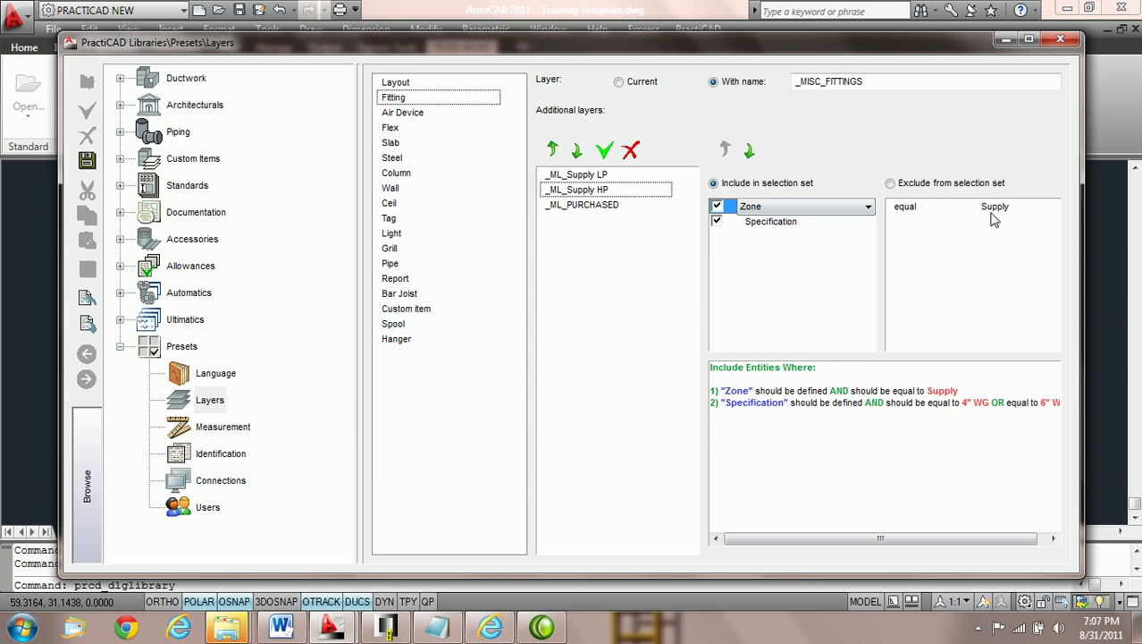
{"action": "left_click", "coordinate": [784, 224]}
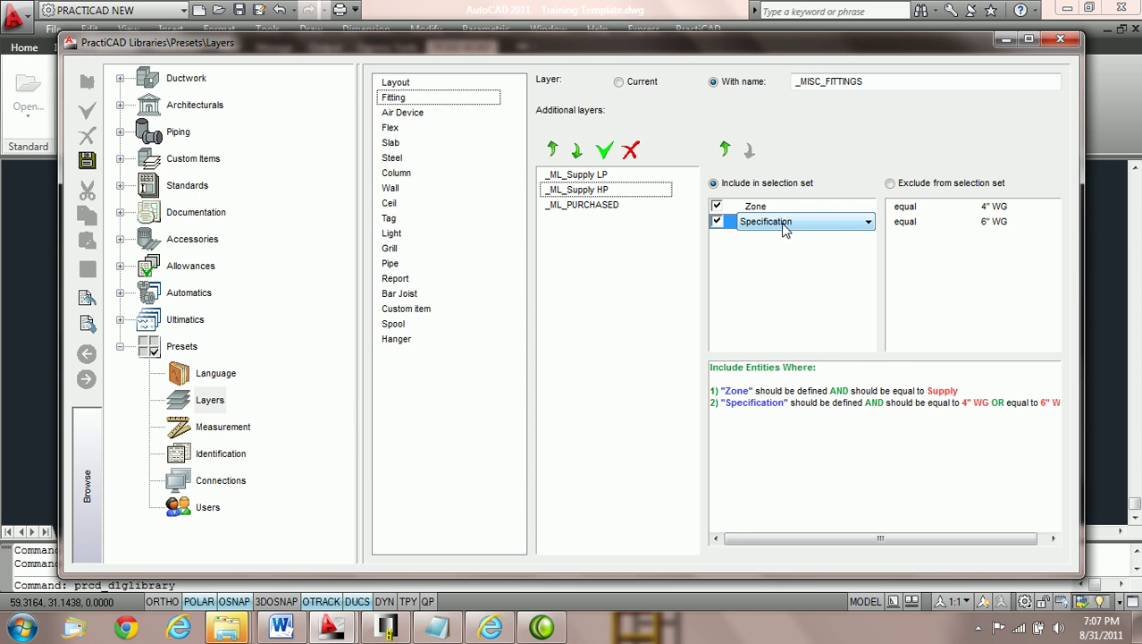
- Check the _ML_PURCHASED rule's STOD'S catalog condition and move the rule up two places to the top
{"action": "left_click", "coordinate": [590, 204]}
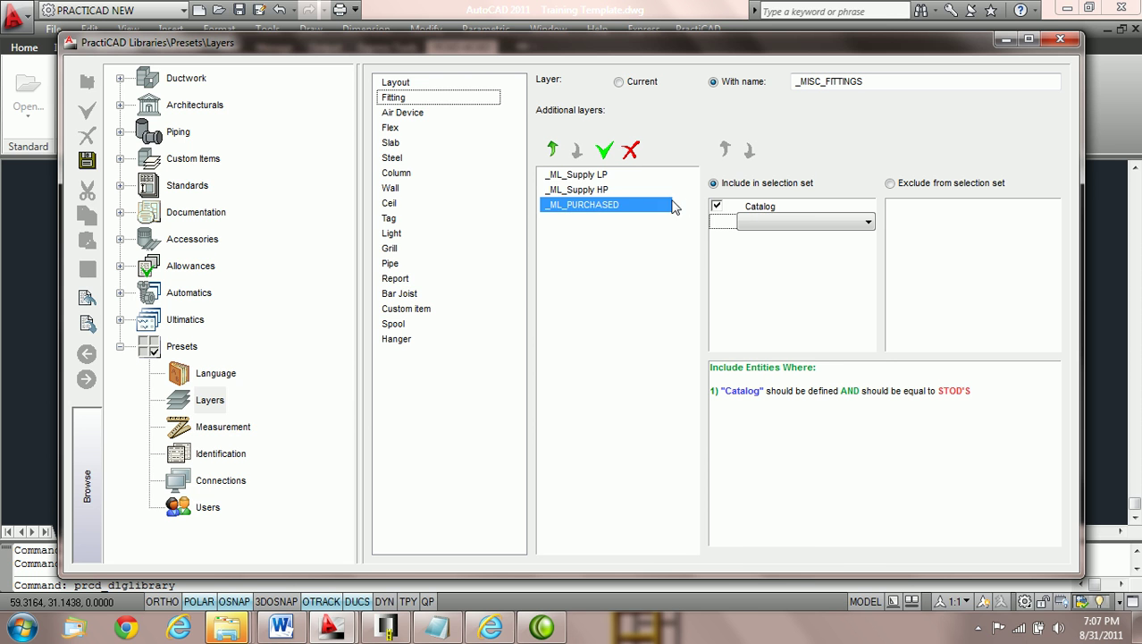
{"action": "left_click", "coordinate": [787, 221]}
{"action": "left_click", "coordinate": [796, 505]}
{"action": "left_click", "coordinate": [774, 209]}
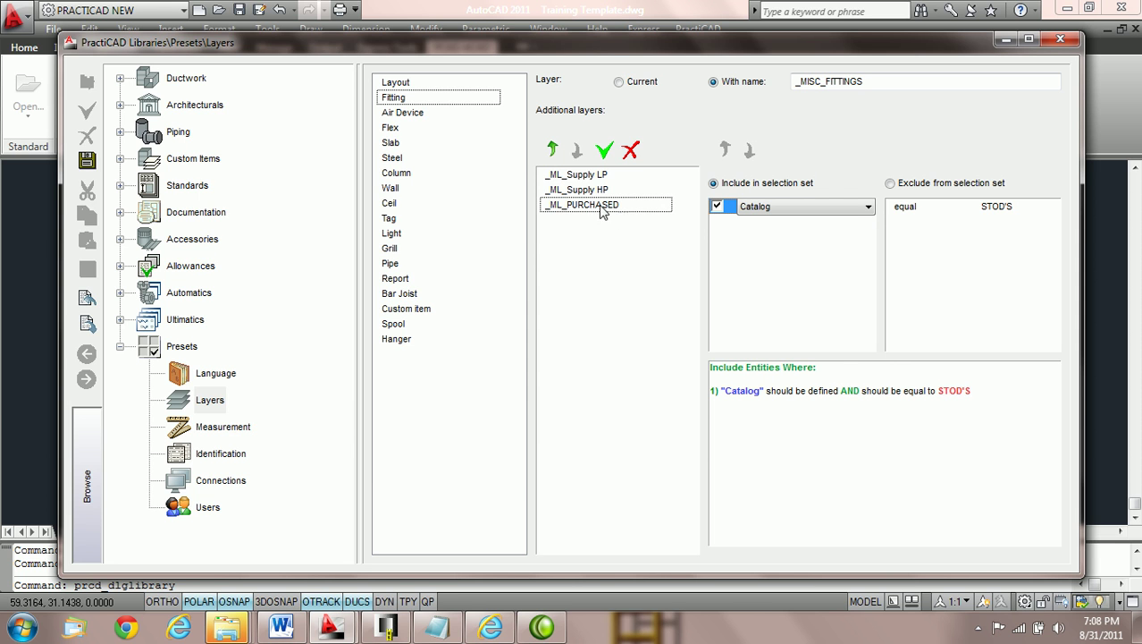
{"action": "left_click", "coordinate": [581, 205]}
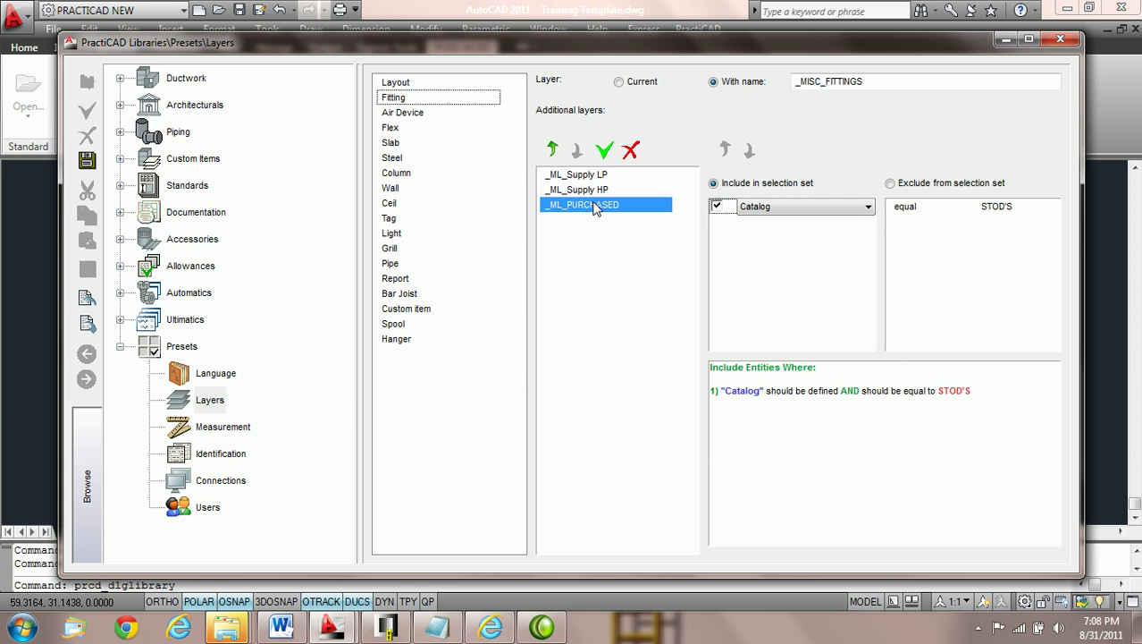
{"action": "left_click", "coordinate": [553, 150]}
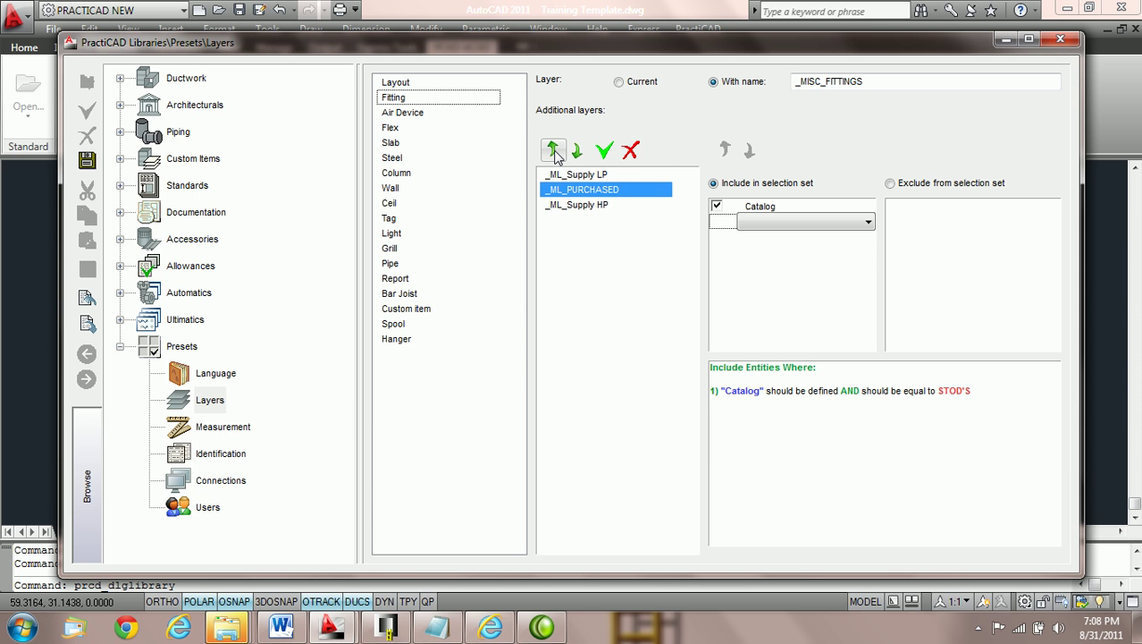
{"action": "left_click", "coordinate": [554, 150]}
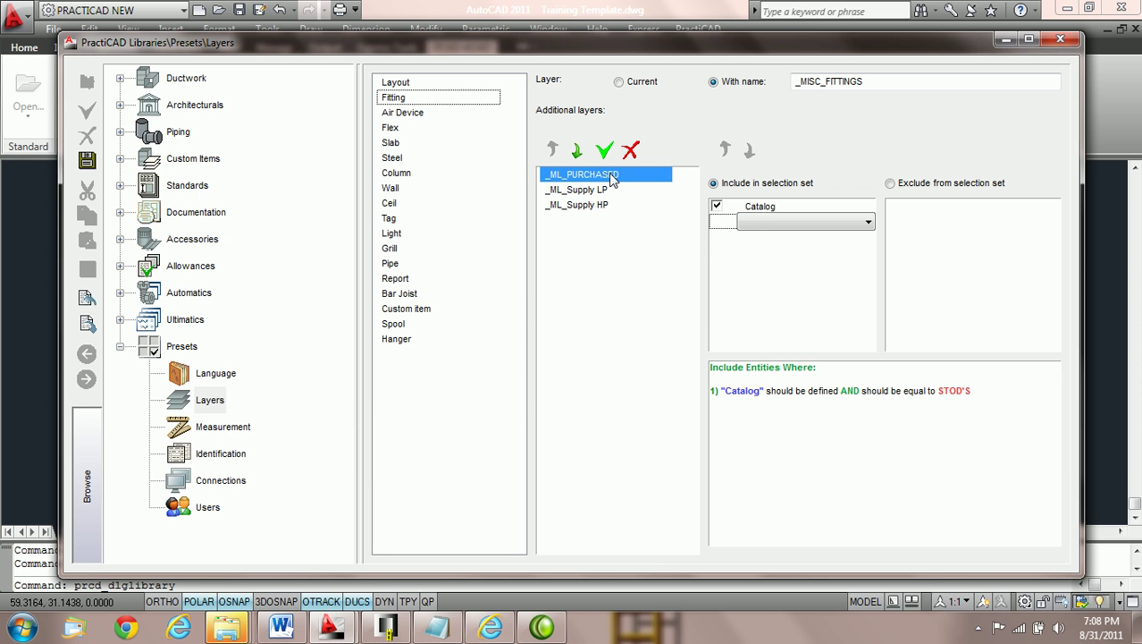
- Compare its Catalog condition with the _ML_Supply LP rule, then save the presets and close Libraries
{"action": "left_click", "coordinate": [782, 211]}
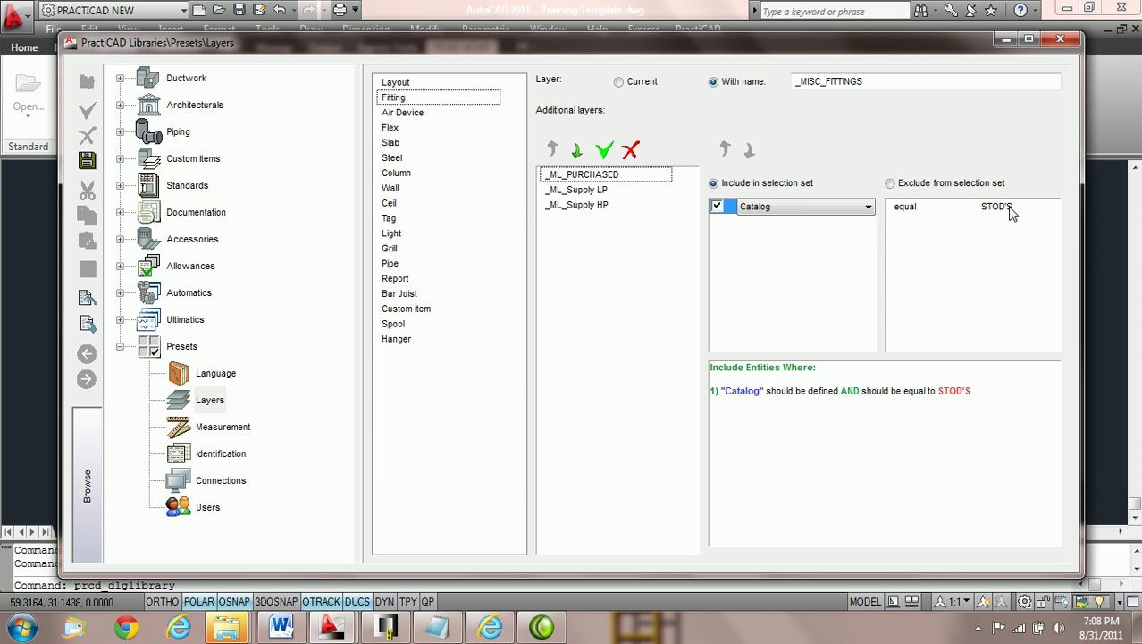
{"action": "left_click", "coordinate": [744, 215]}
{"action": "left_click", "coordinate": [596, 195]}
{"action": "left_click", "coordinate": [604, 175]}
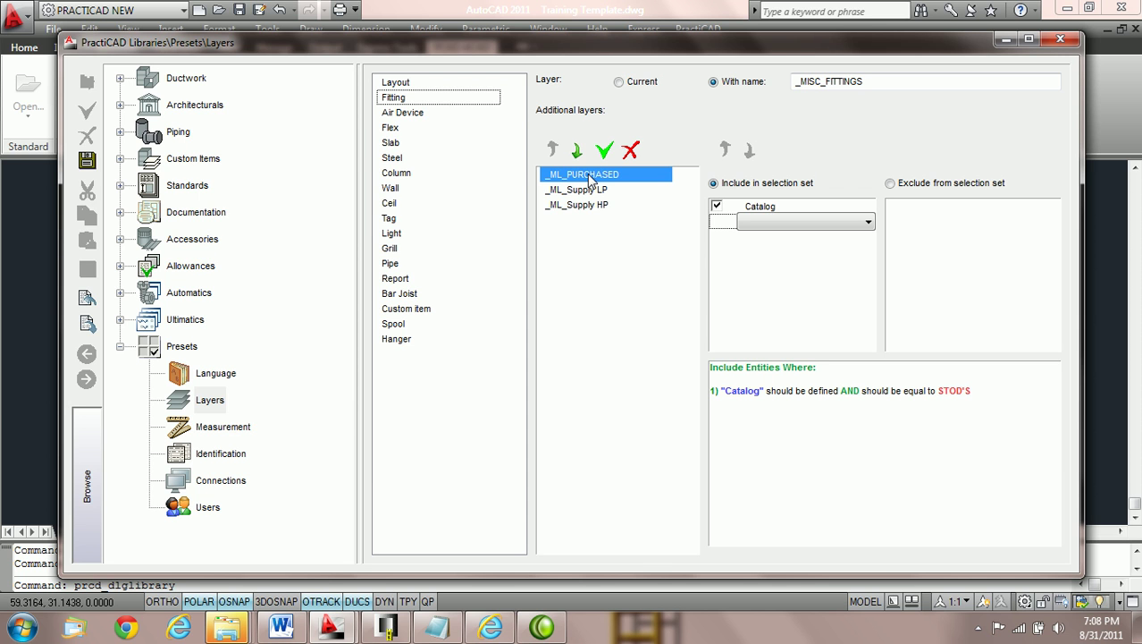
{"action": "left_click", "coordinate": [86, 159]}
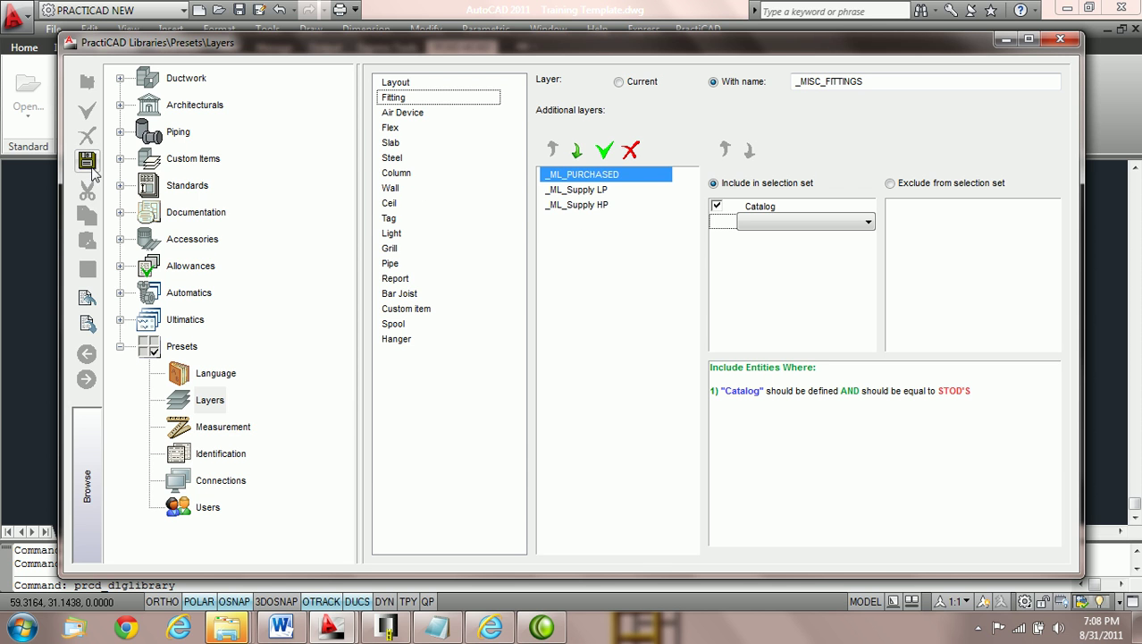
{"action": "left_click", "coordinate": [1060, 39]}
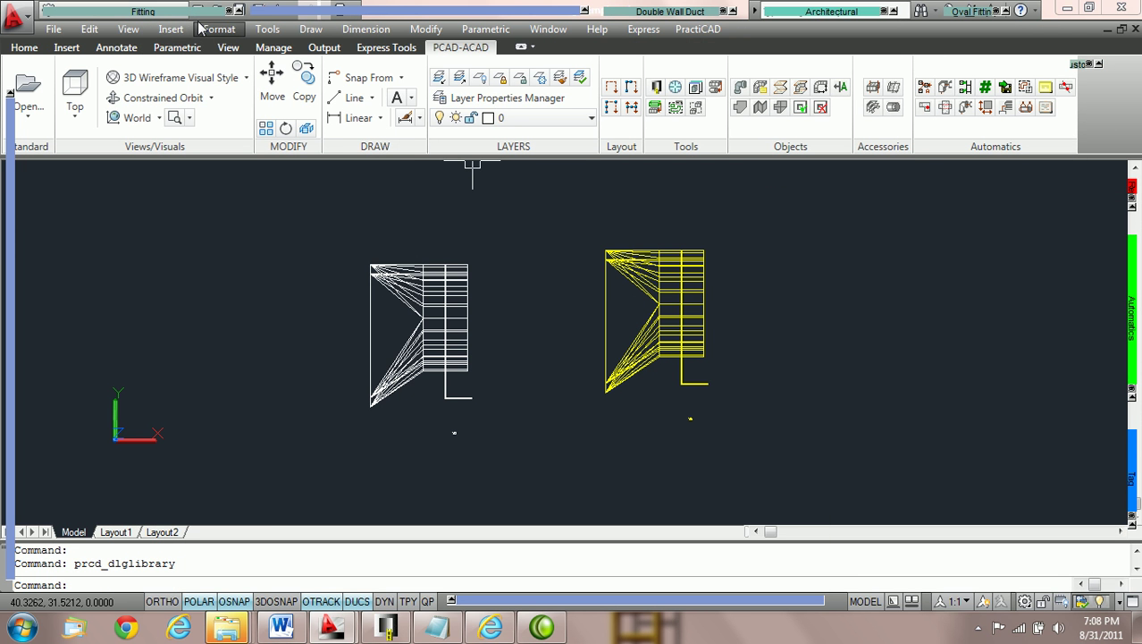
- Set the current zone to Supply in the Identification palette
{"action": "mouse_move", "coordinate": [382, 13]}
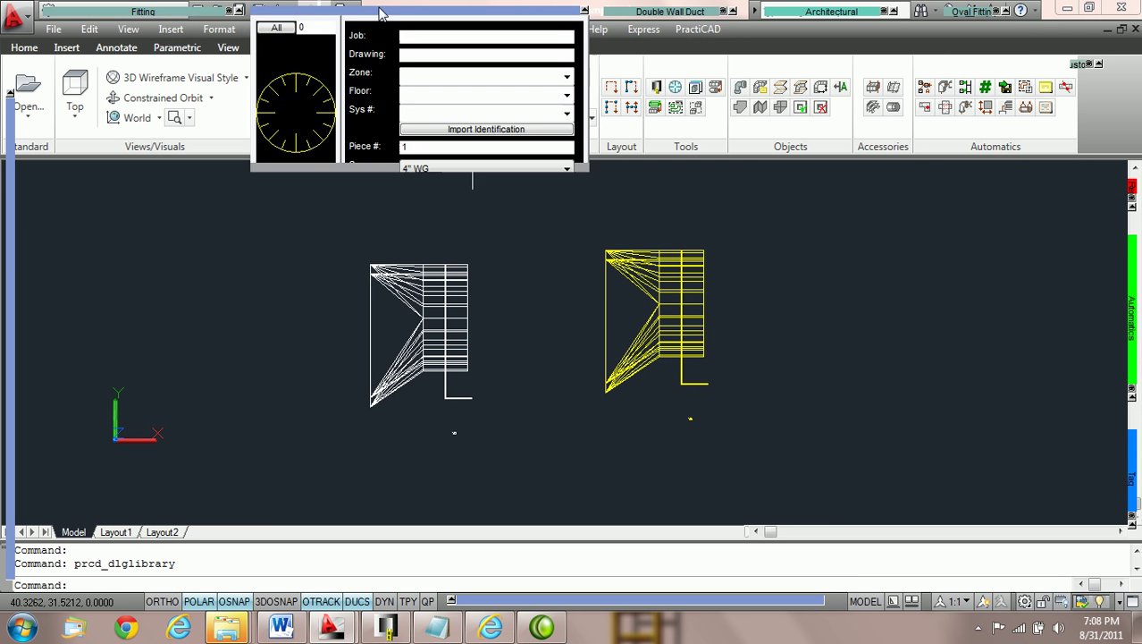
{"action": "left_click", "coordinate": [566, 77]}
{"action": "left_click", "coordinate": [501, 96]}
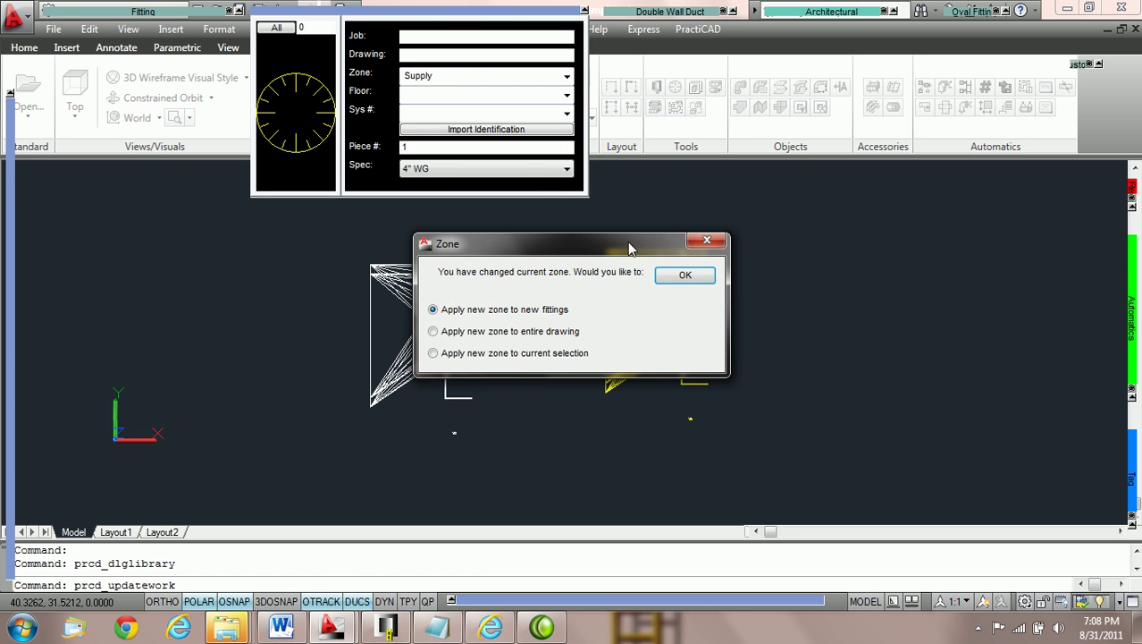
{"action": "left_click", "coordinate": [685, 276]}
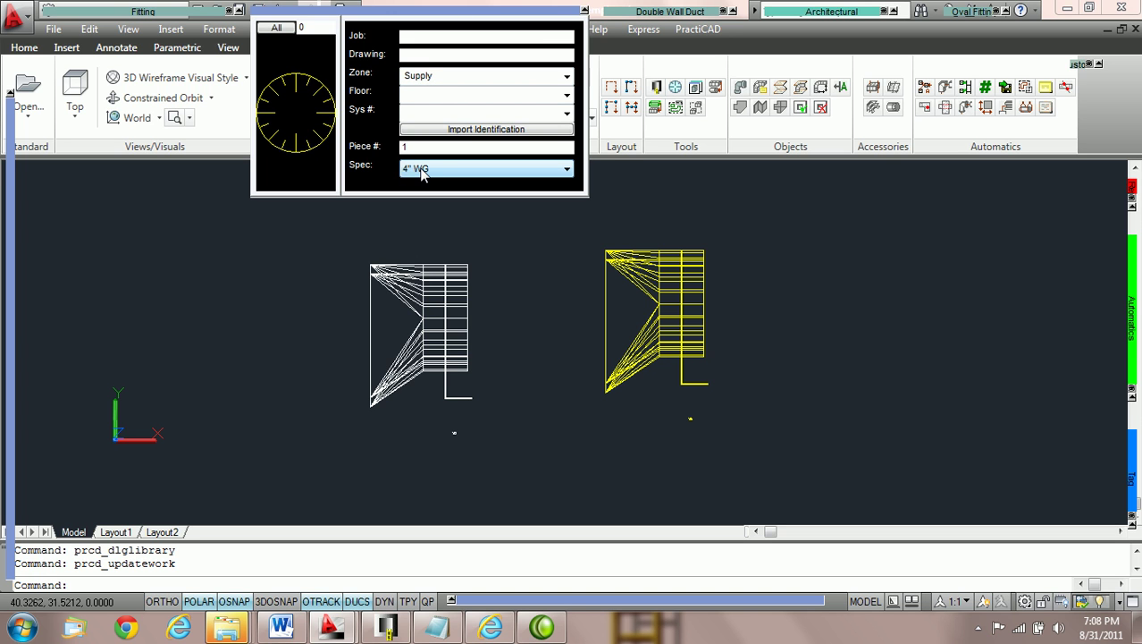
- Place a 12" Stod fitting right of the others and select it to check its layer
{"action": "mouse_move", "coordinate": [143, 10]}
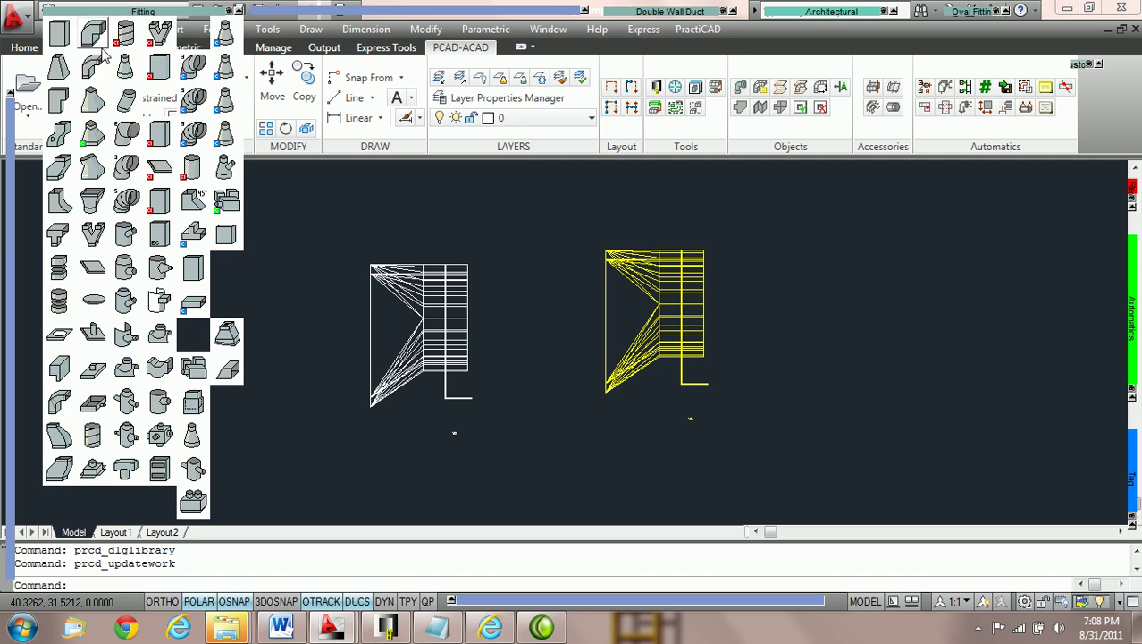
{"action": "left_click", "coordinate": [92, 146]}
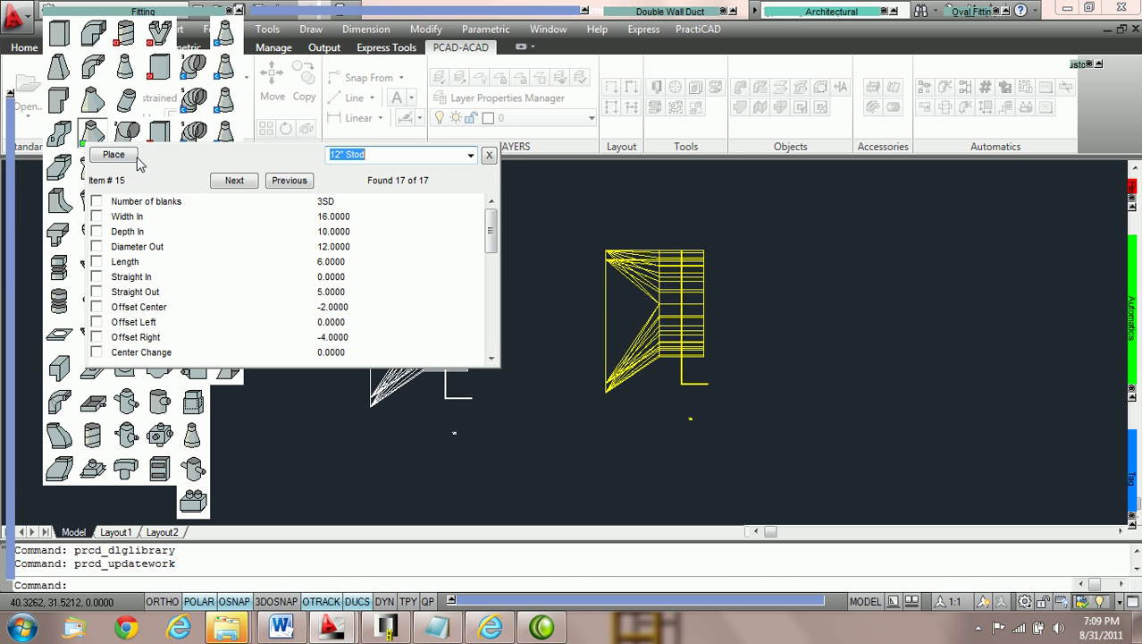
{"action": "left_click", "coordinate": [113, 154]}
{"action": "middle_click_drag", "start_coordinate": [702, 321], "coordinate": [374, 322]}
{"action": "left_click", "coordinate": [658, 321]}
{"action": "key", "text": "Return"}
{"action": "key", "text": "Return"}
{"action": "key", "text": "Escape"}
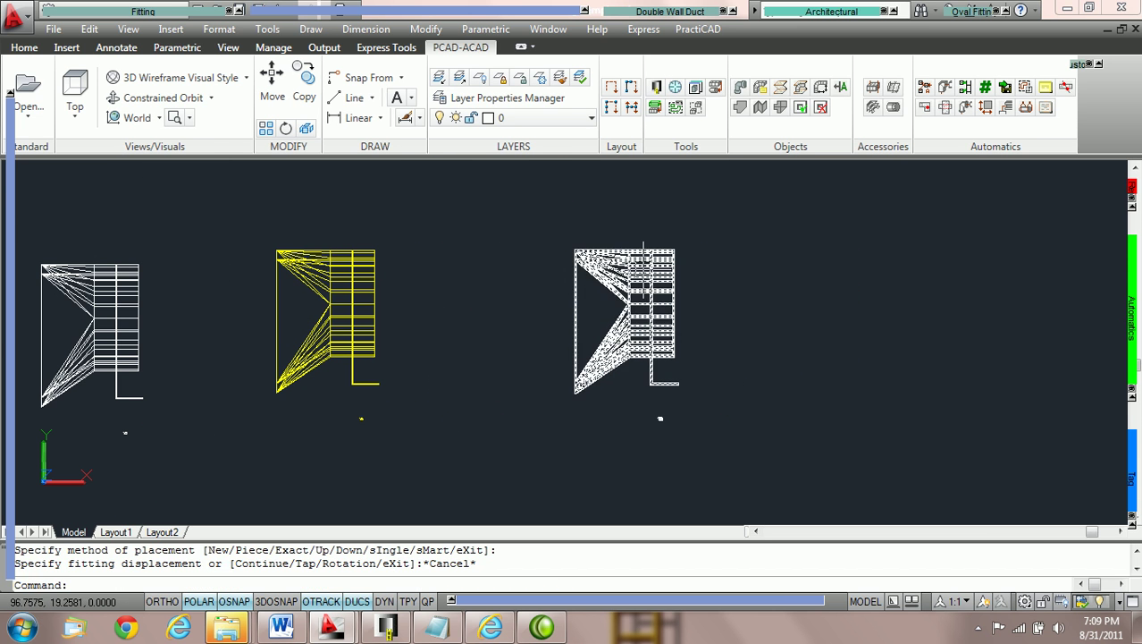
{"action": "left_click", "coordinate": [651, 292]}
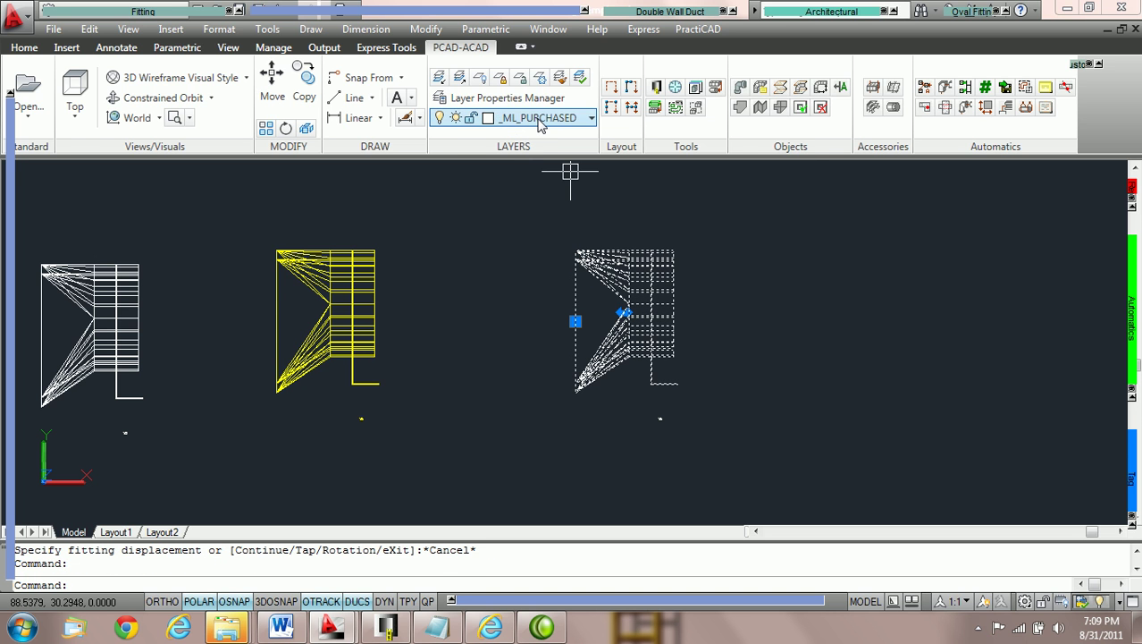
- Draw a 36 x 18 rectangular duct, 56 long, in empty space and confirm it's on _ML_Supply HP
{"action": "key", "text": "Escape"}
{"action": "middle_click_drag", "start_coordinate": [699, 281], "coordinate": [394, 303]}
{"action": "mouse_move", "coordinate": [134, 11]}
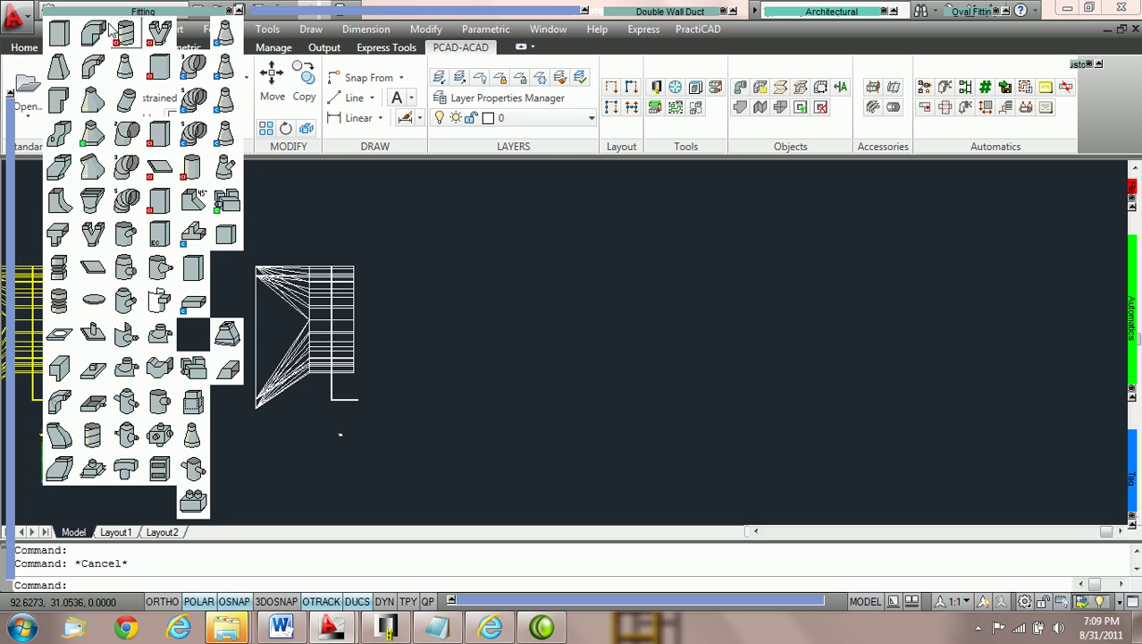
{"action": "left_click", "coordinate": [57, 40]}
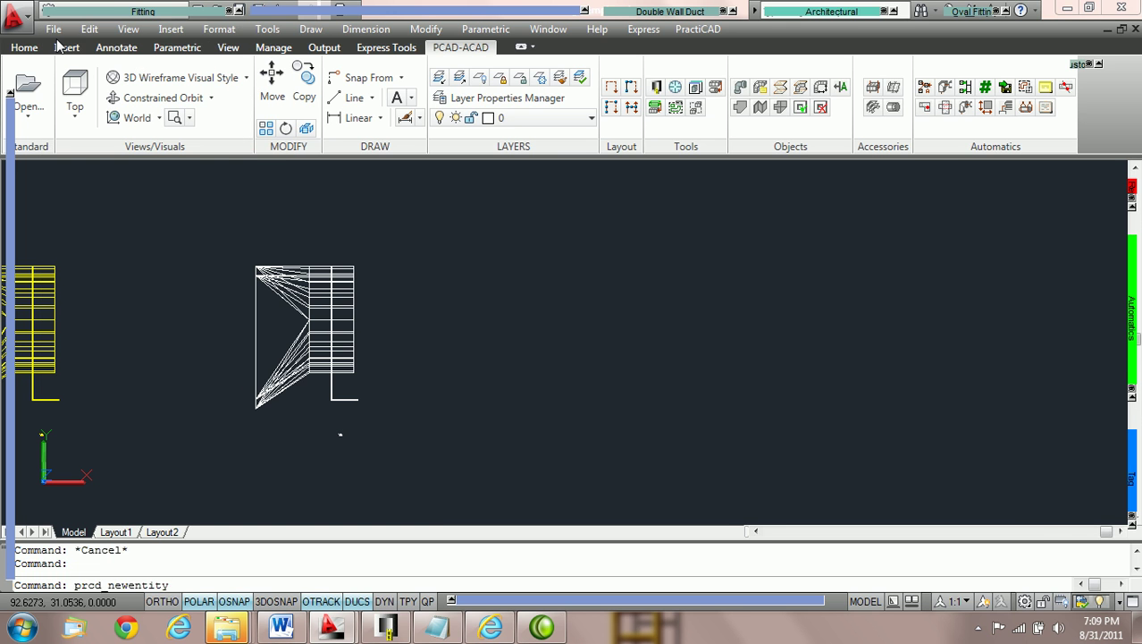
{"action": "left_click", "coordinate": [443, 339]}
{"action": "left_click", "coordinate": [505, 346]}
{"action": "key", "text": "Return"}
{"action": "key", "text": "Escape"}
{"action": "left_click", "coordinate": [609, 189]}
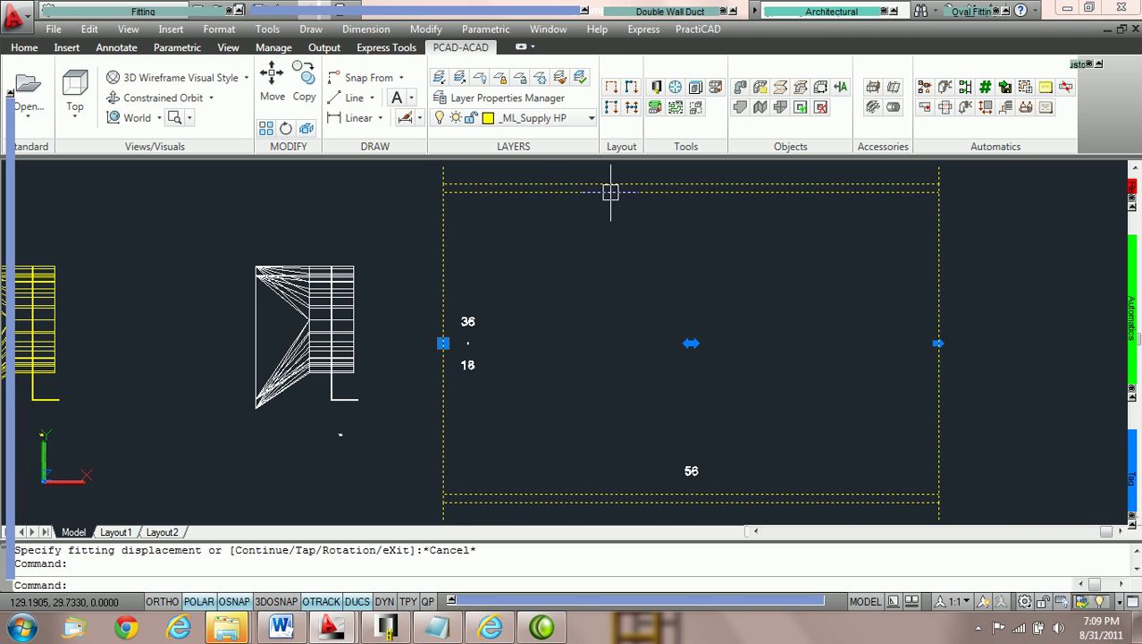